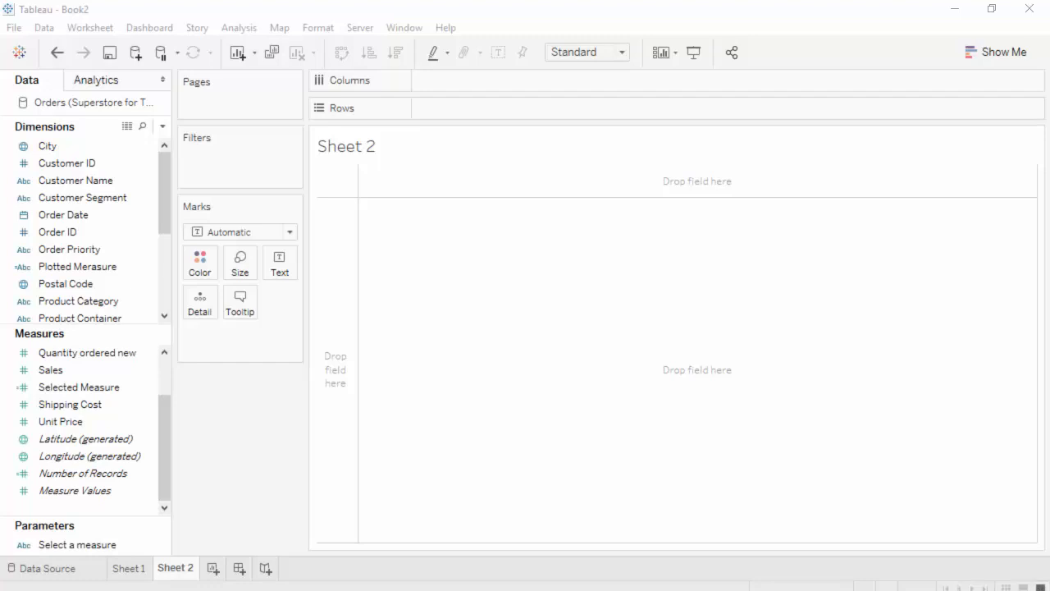
Create a new calculated field and name it Ttoal Sales Fixed.
click(240, 28)
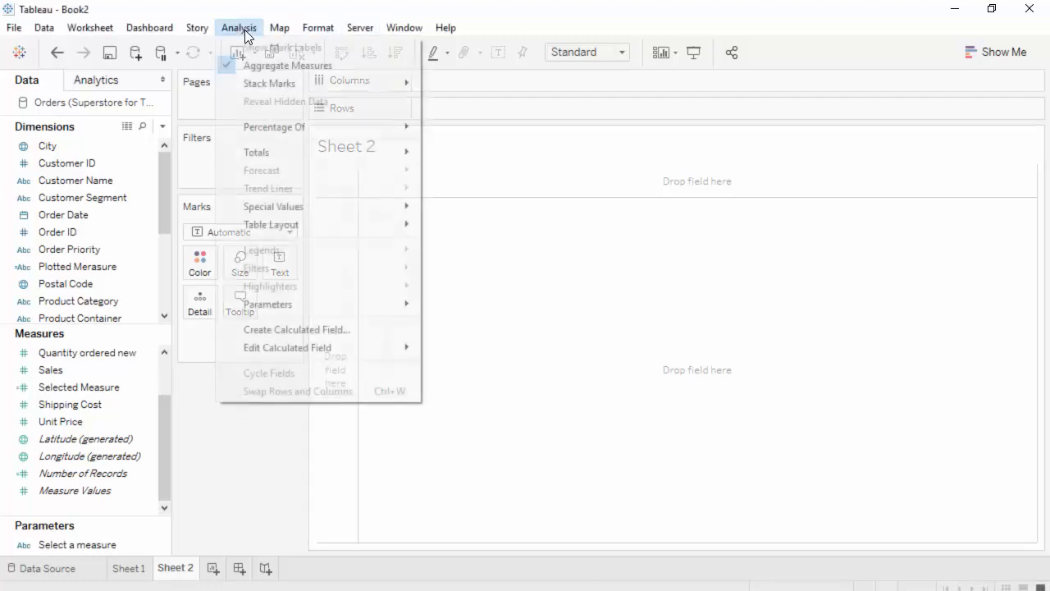
click(314, 329)
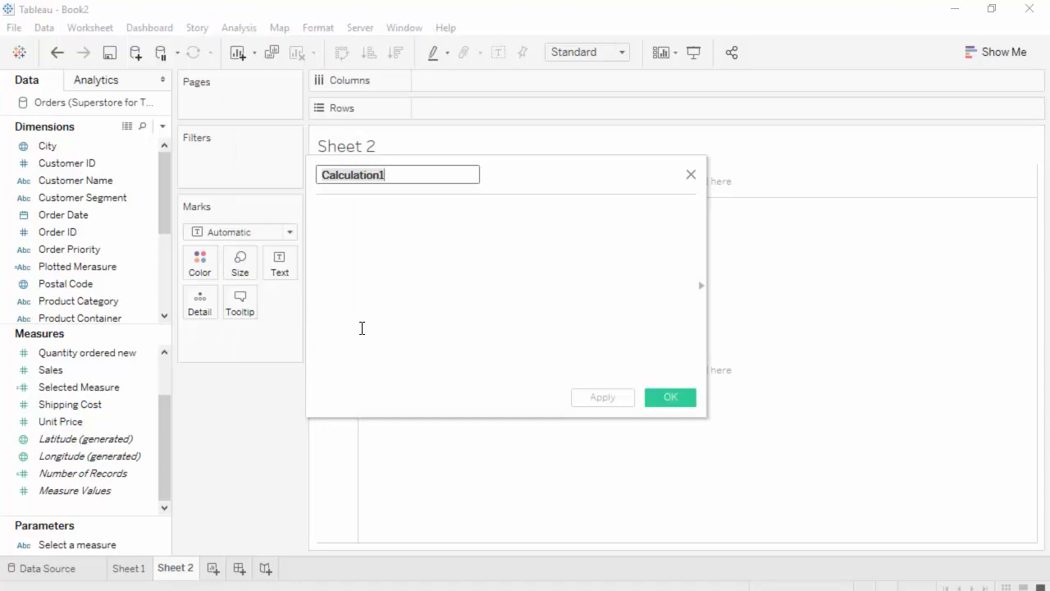
text(Tt)
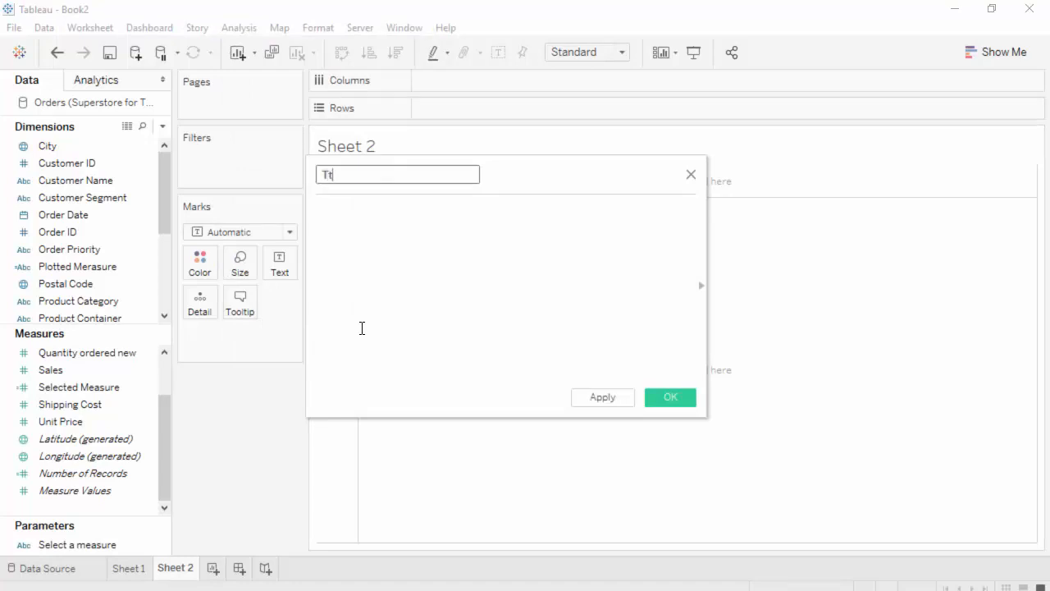
text(oal Sales Fixed)
click(389, 296)
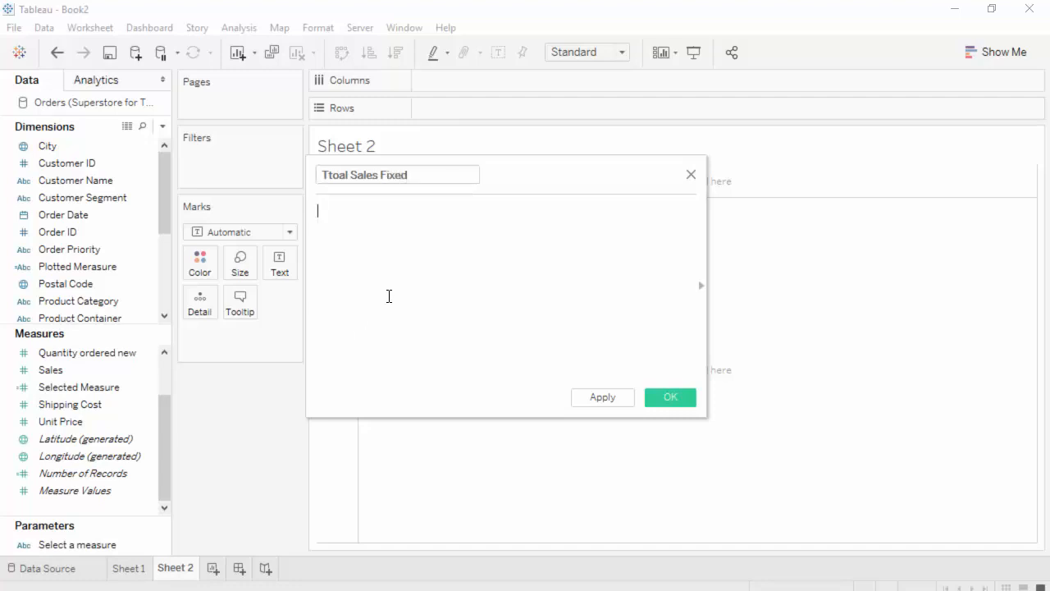
Write the calculation { FIXED : SUM([Sales])} as the field's formula.
text(fix)
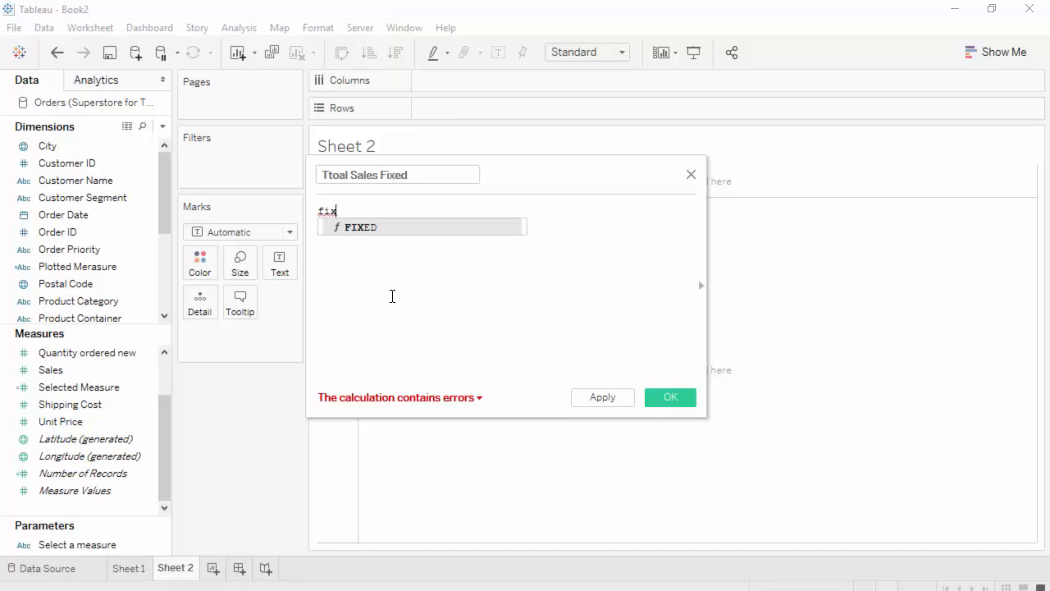
key(Return)
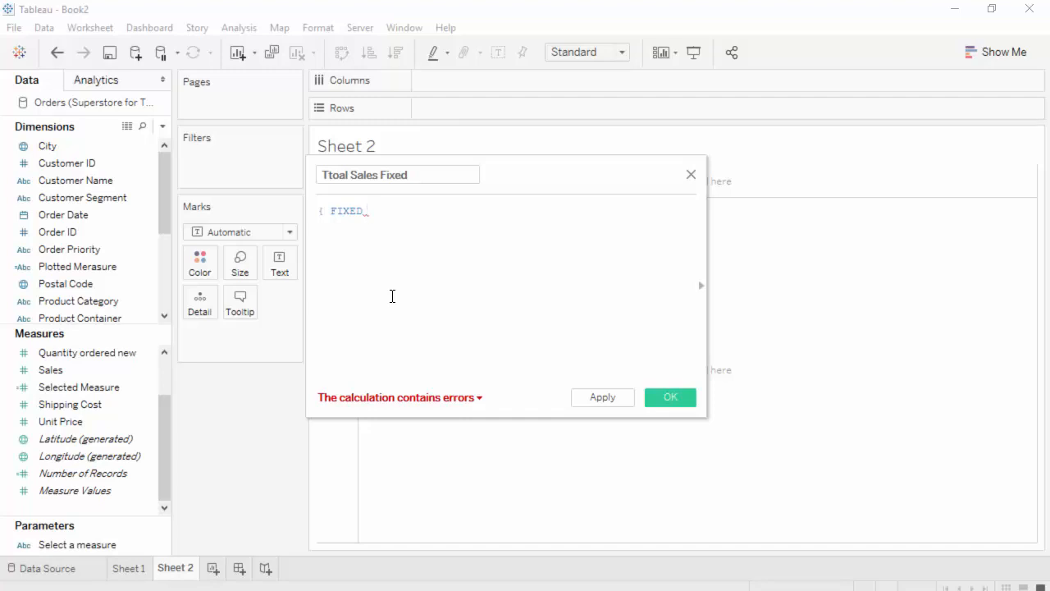
text(:)
text(sum)
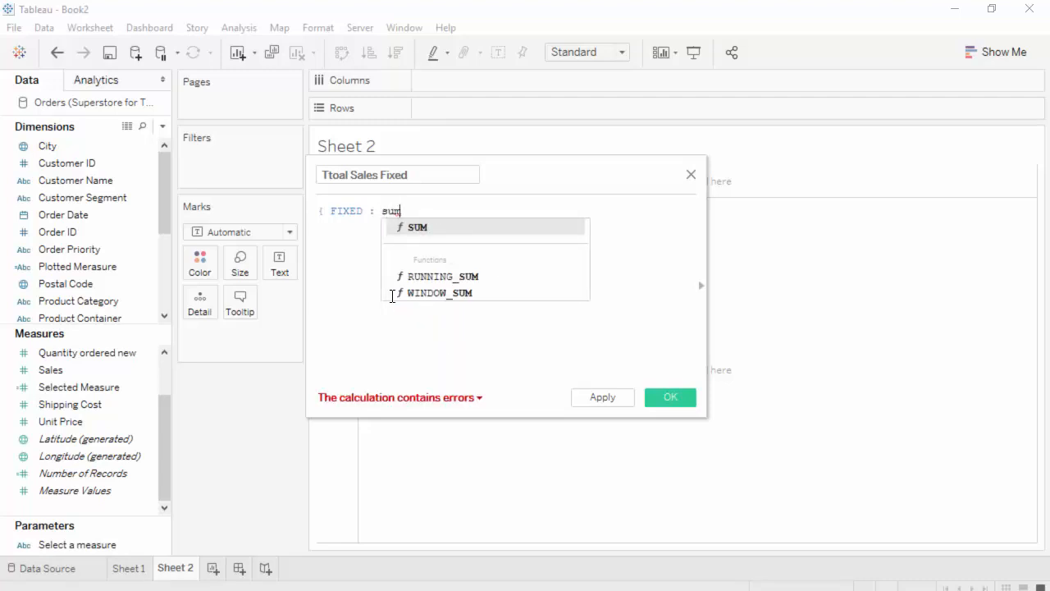
key(Return)
text(sal))
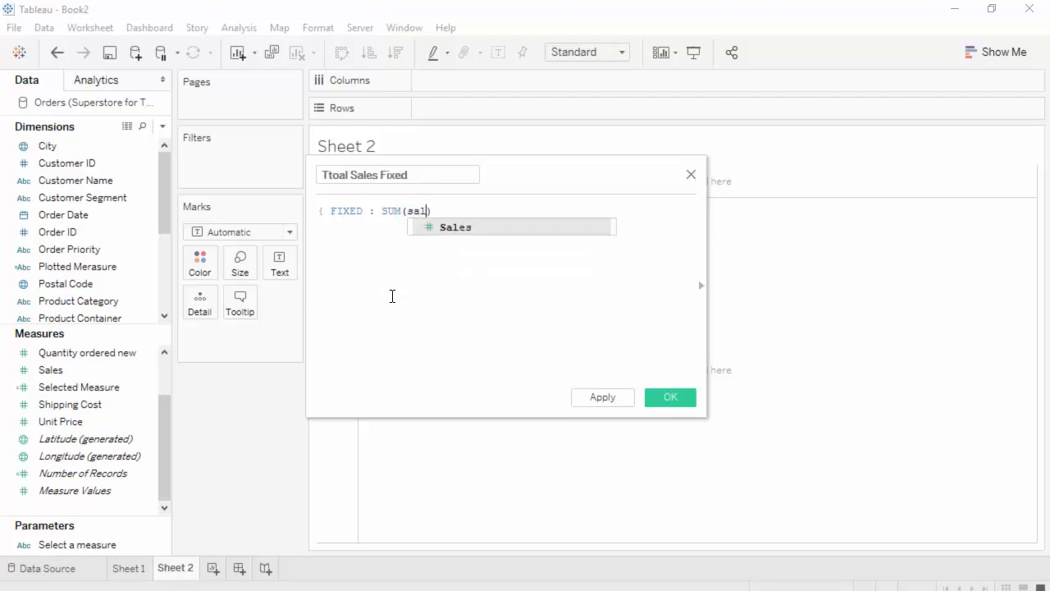
key(Return)
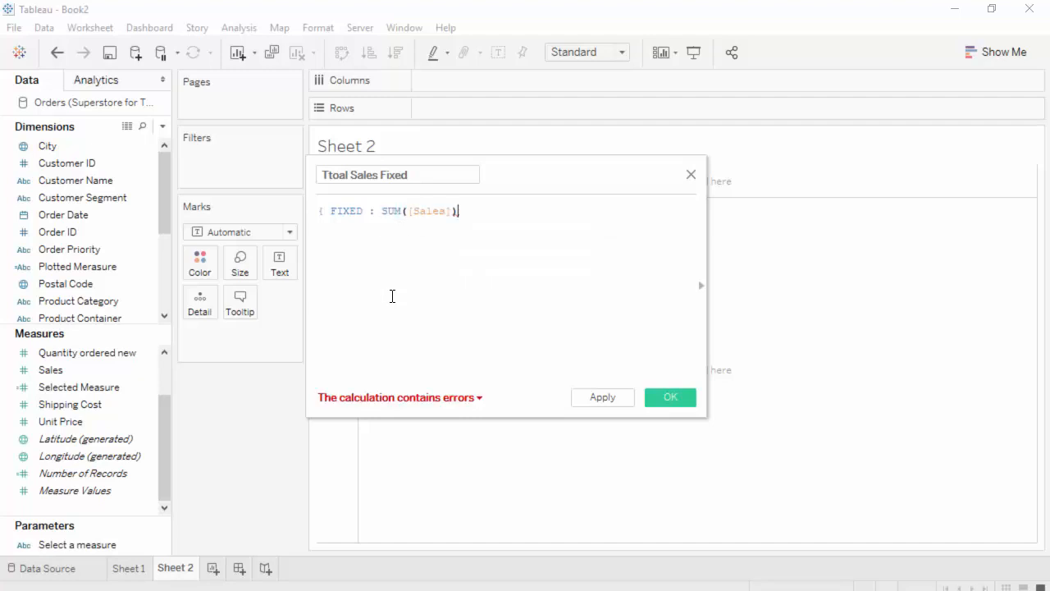
text(})
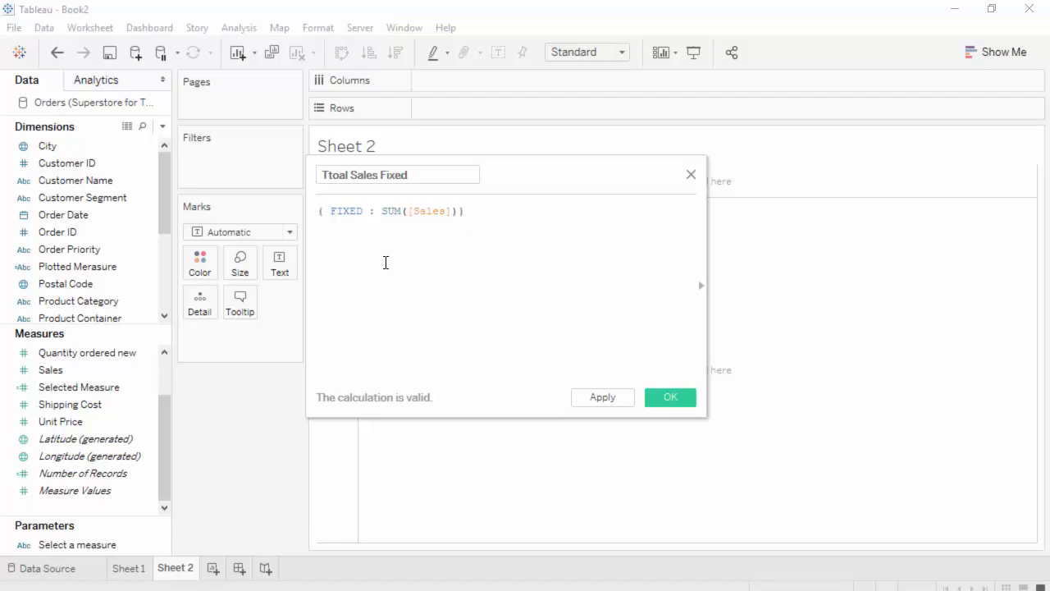
Correct the calculated field's name to Total Sales Fixed and save the field.
click(329, 176)
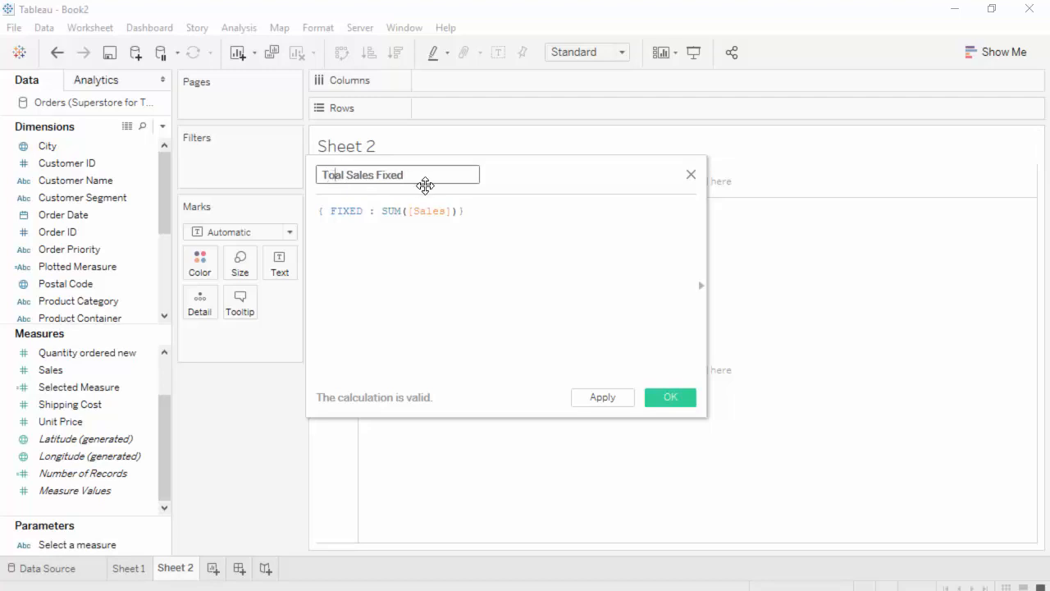
text(t)
click(589, 263)
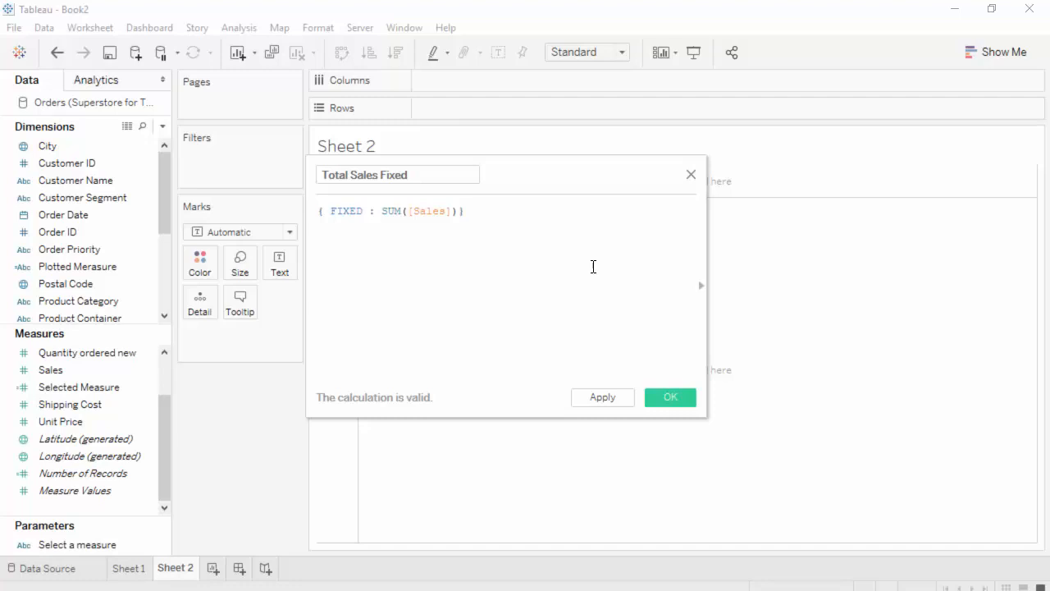
click(671, 398)
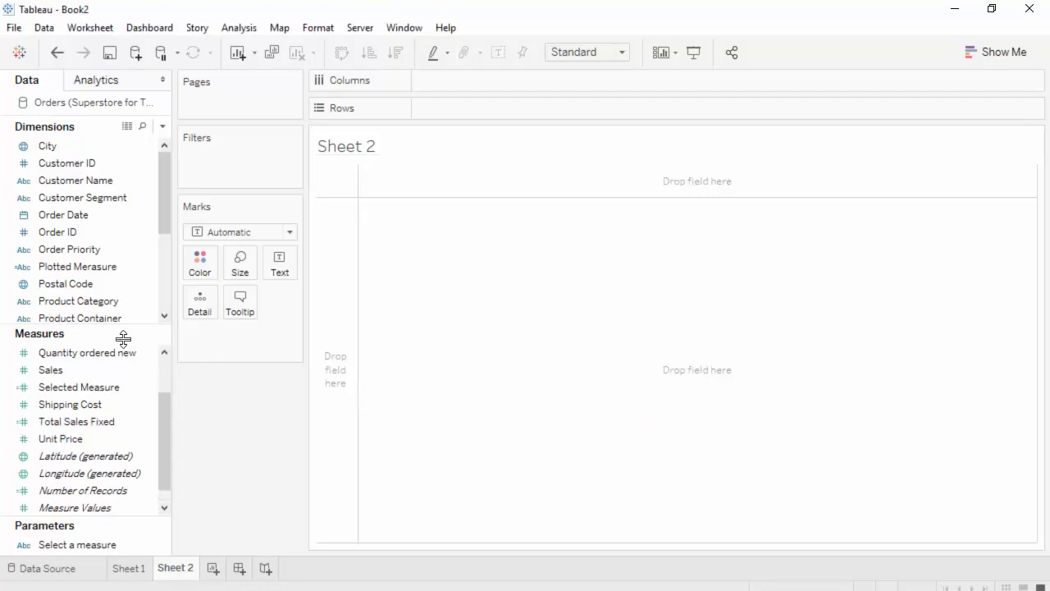
Show Sales as text in the sheet and break it down with Product Category on Rows.
click(52, 370)
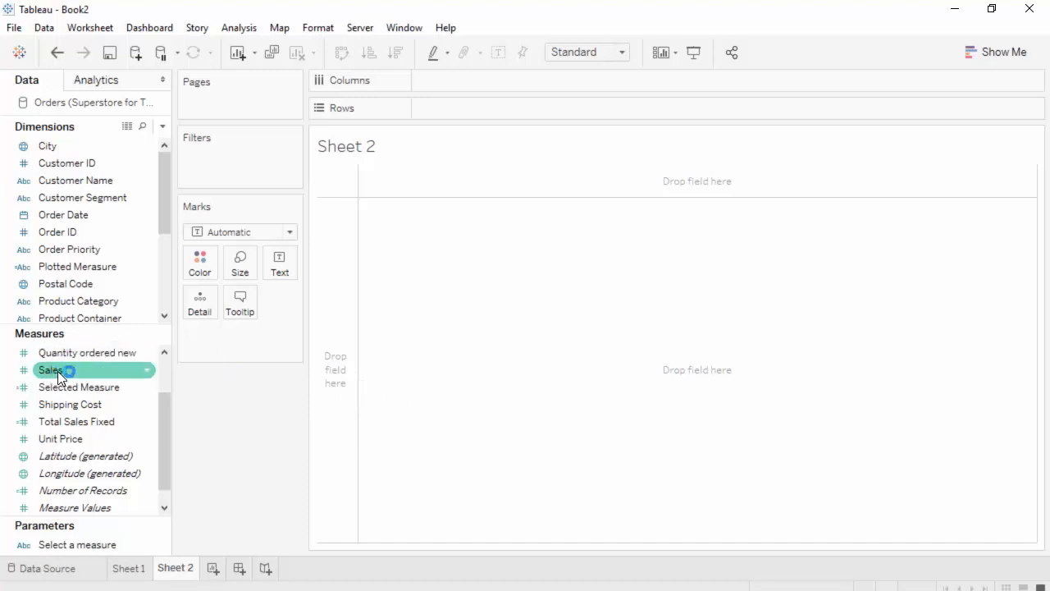
drag(61, 375, 393, 349)
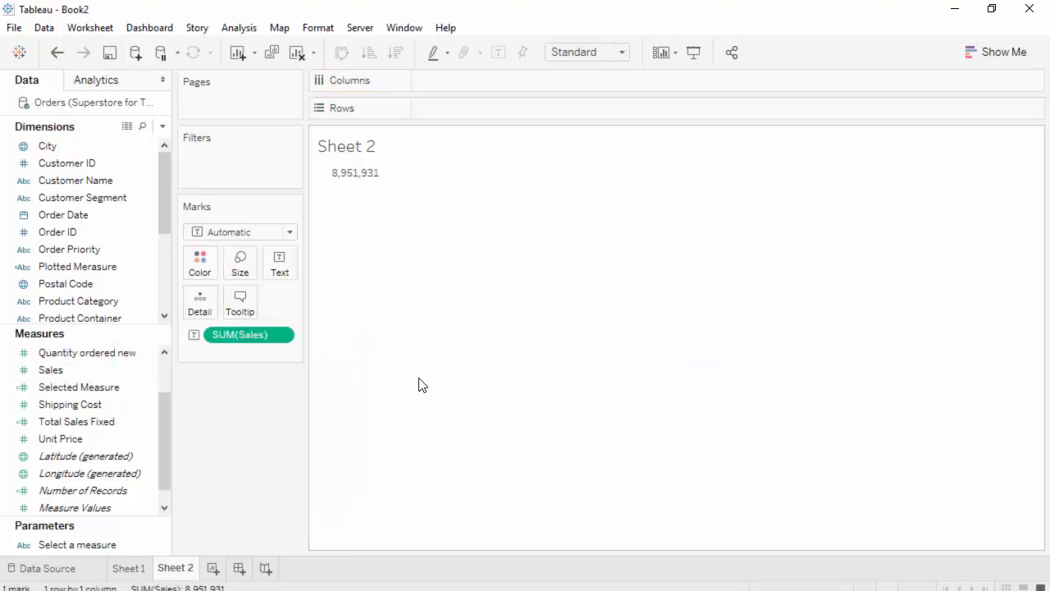
mouse_move(327, 187)
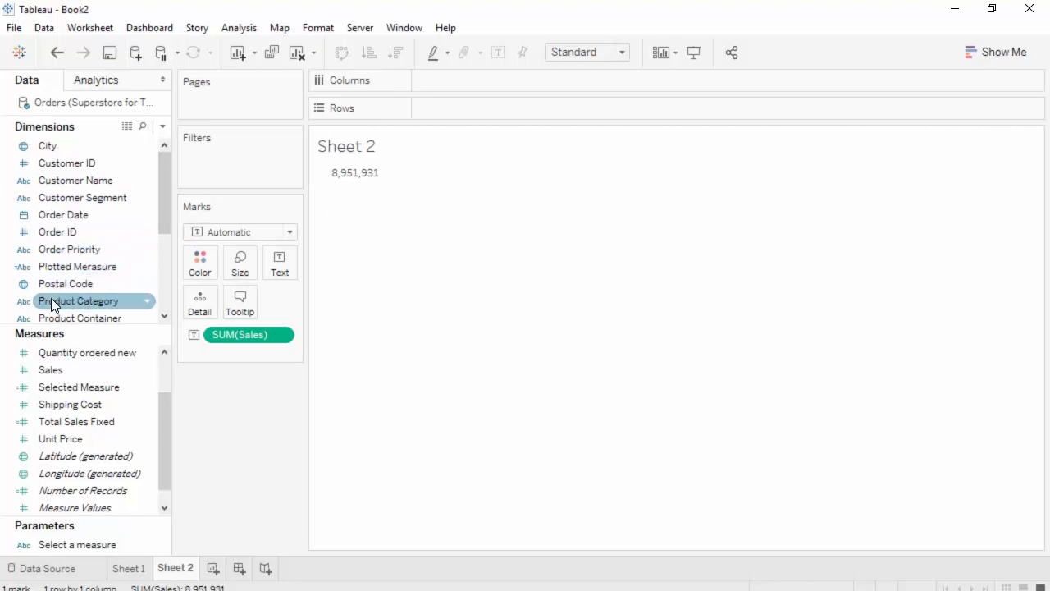
drag(52, 305, 450, 145)
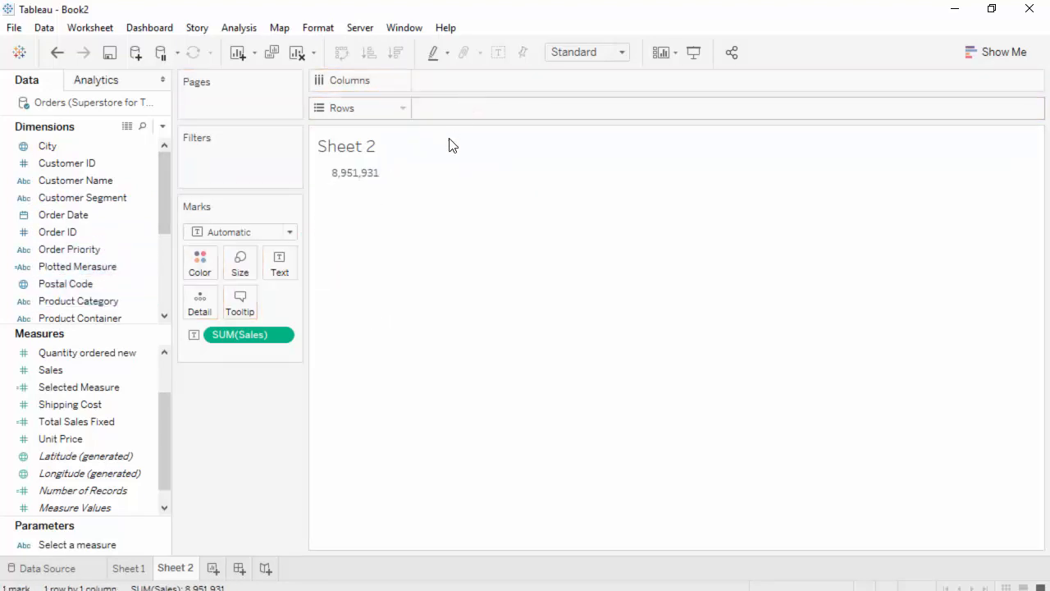
drag(100, 301, 501, 103)
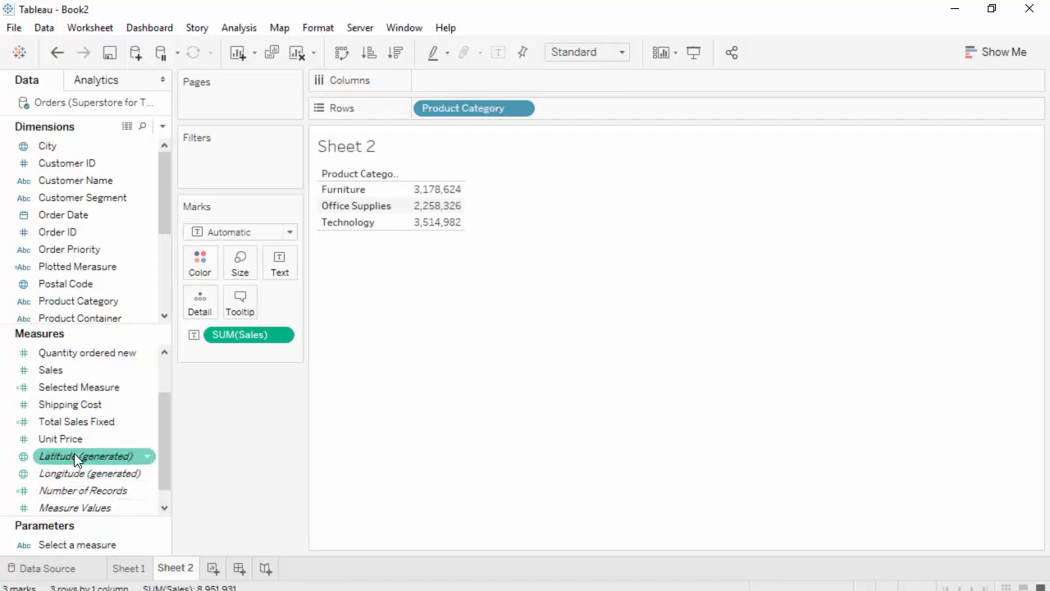
Add Total Sales Fixed to the marks as detail and inspect it in the tooltip of the Furniture value.
drag(82, 456, 377, 177)
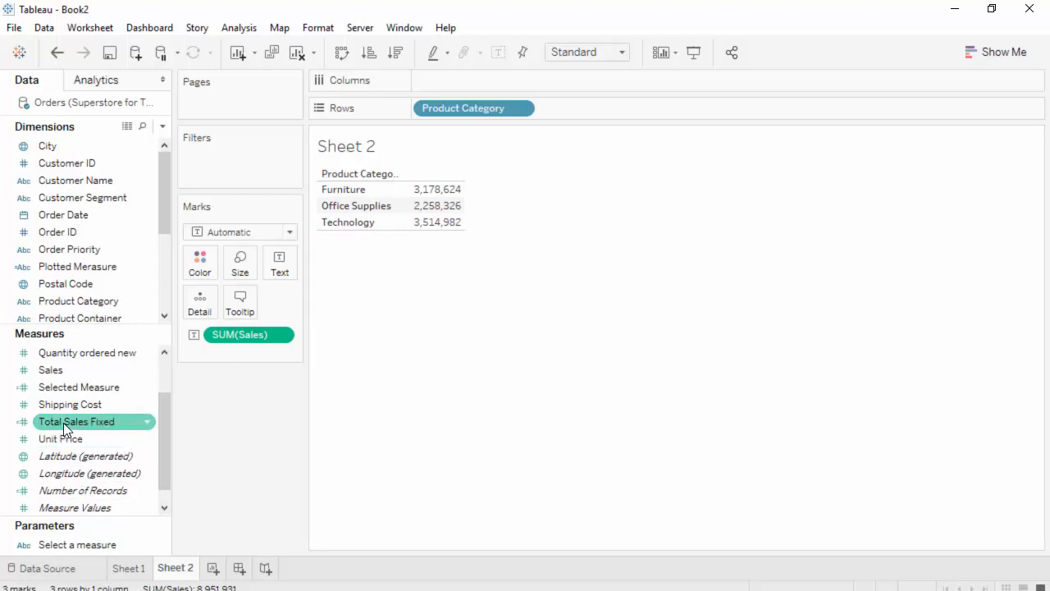
drag(64, 422, 231, 346)
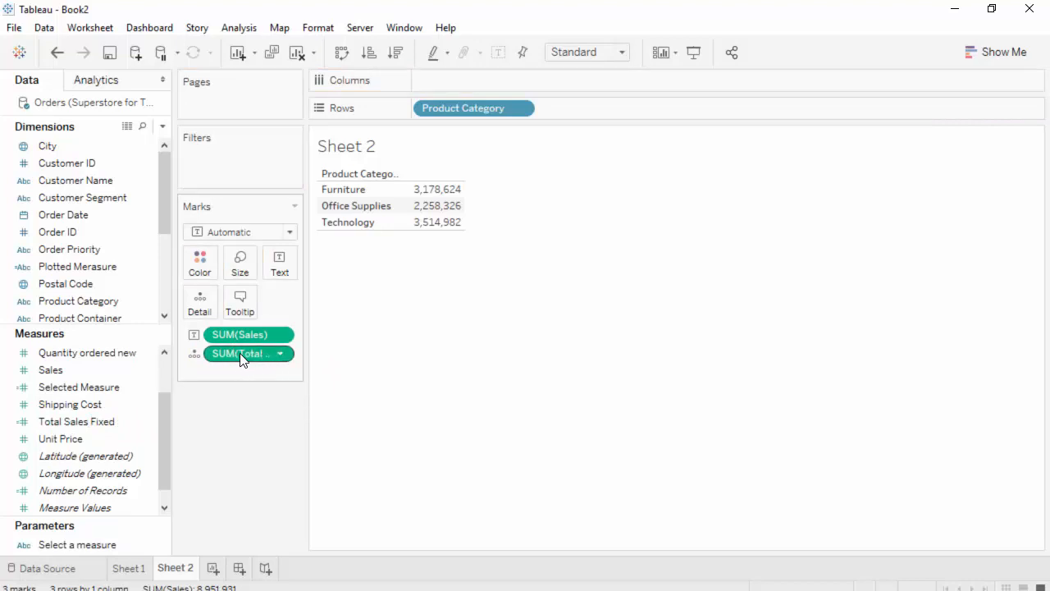
mouse_move(444, 192)
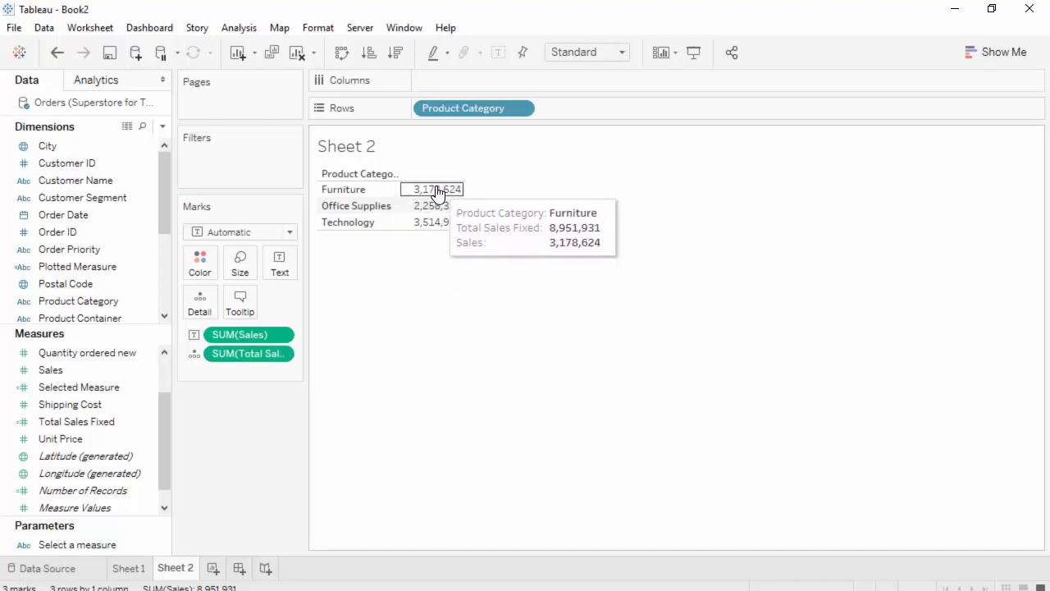
Remove both Total Sales Fixed and Sales from the marks.
click(281, 354)
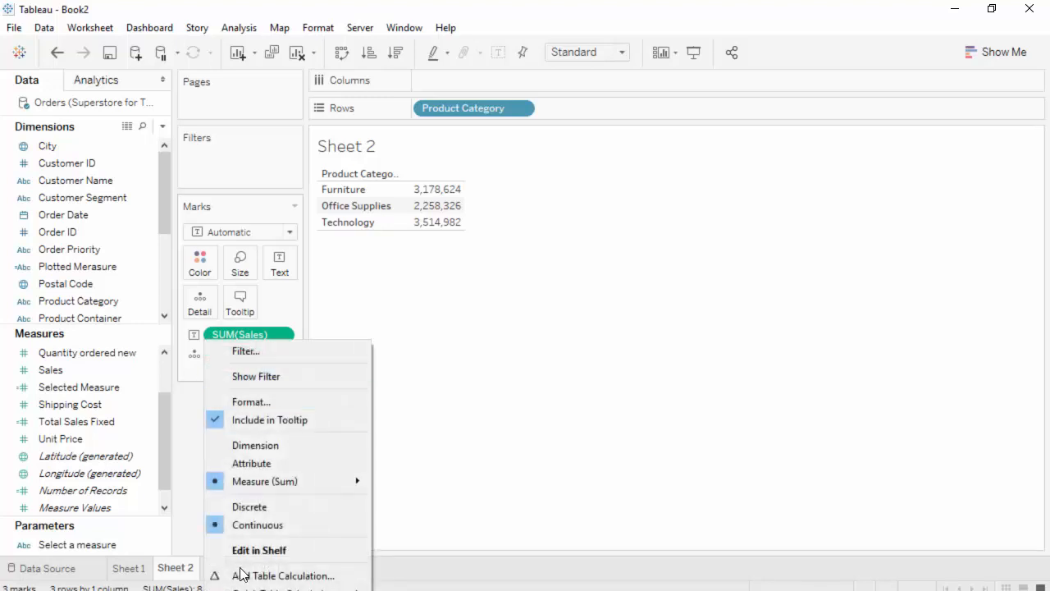
key(Escape)
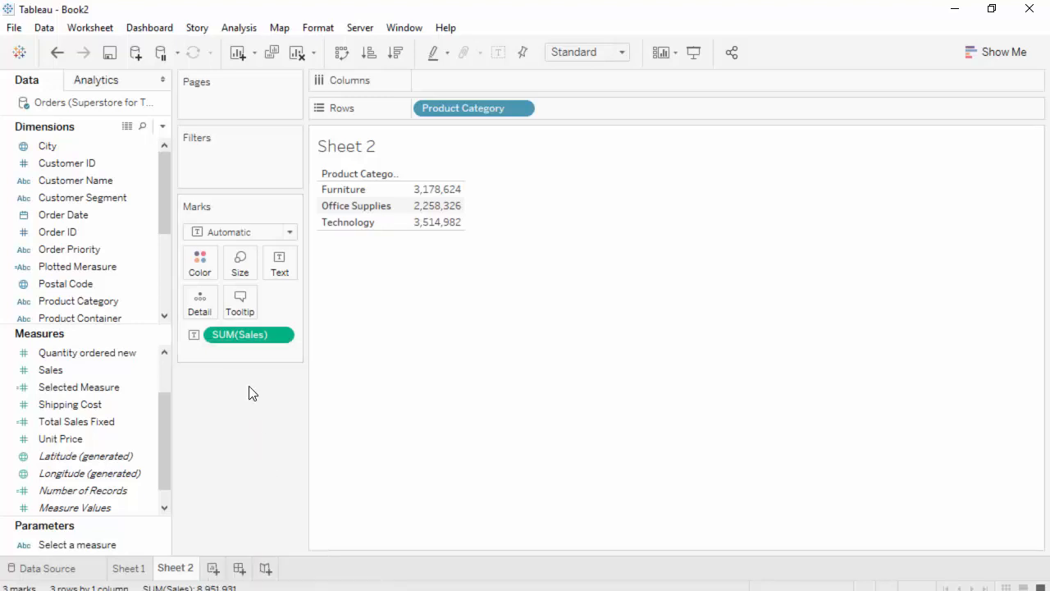
click(281, 336)
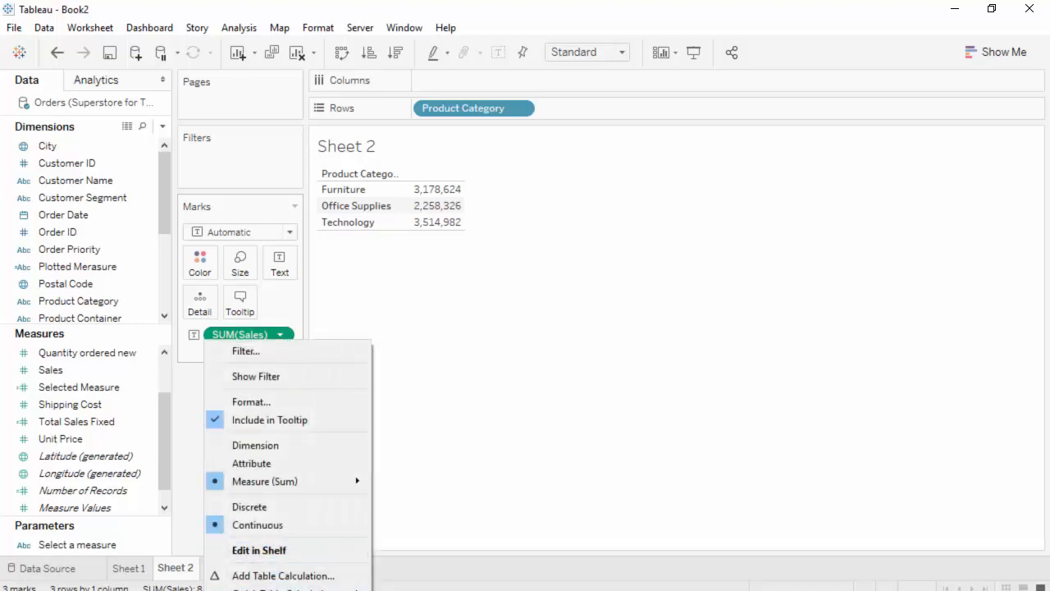
click(270, 589)
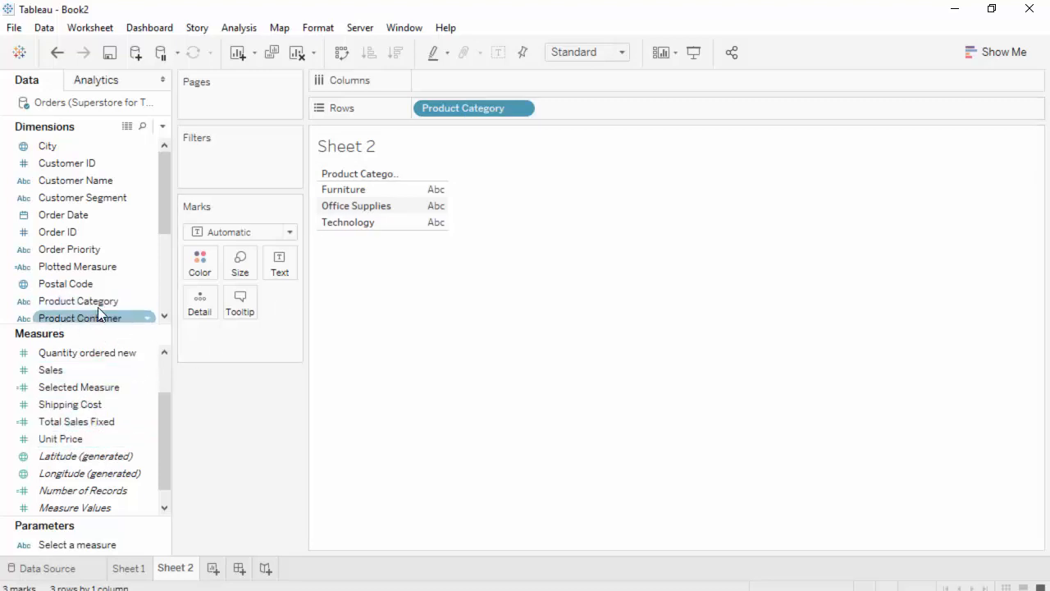
Place the Measure Names dimension on Columns and remove Product Category from Rows.
drag(163, 196, 160, 297)
click(62, 305)
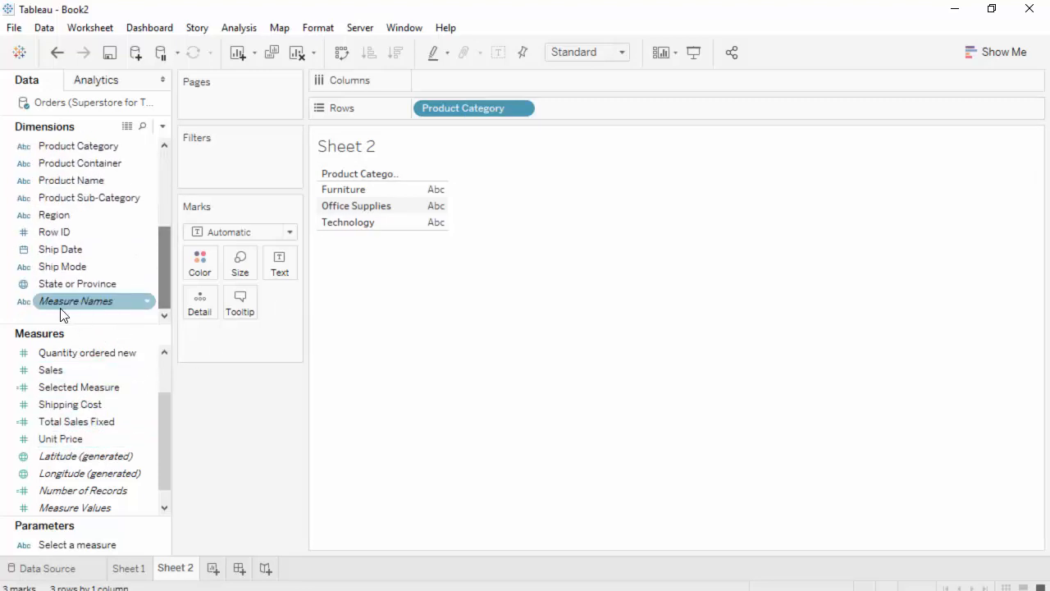
drag(82, 301, 500, 78)
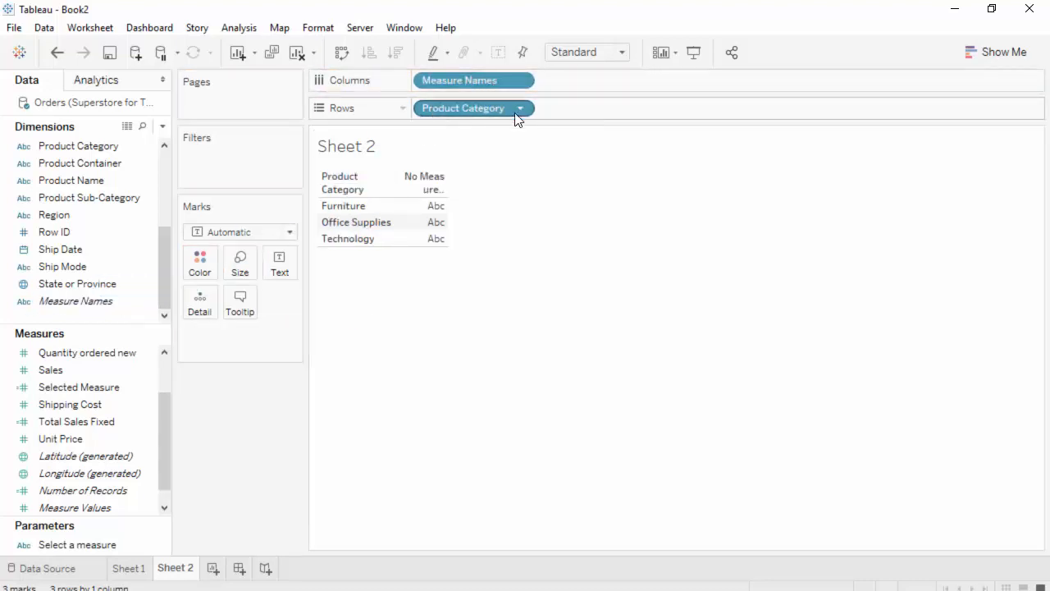
click(522, 109)
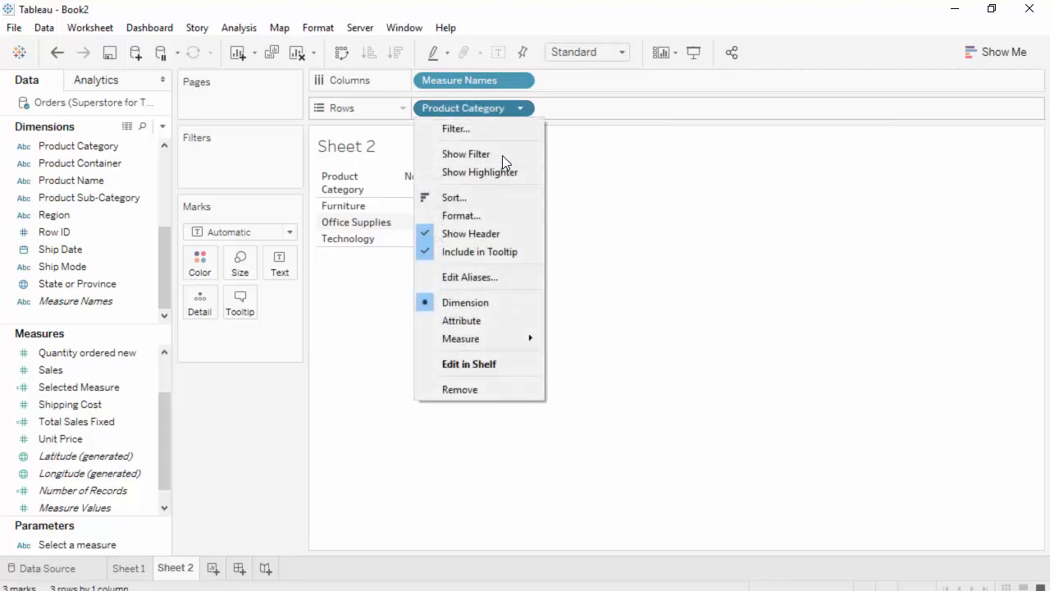
click(504, 389)
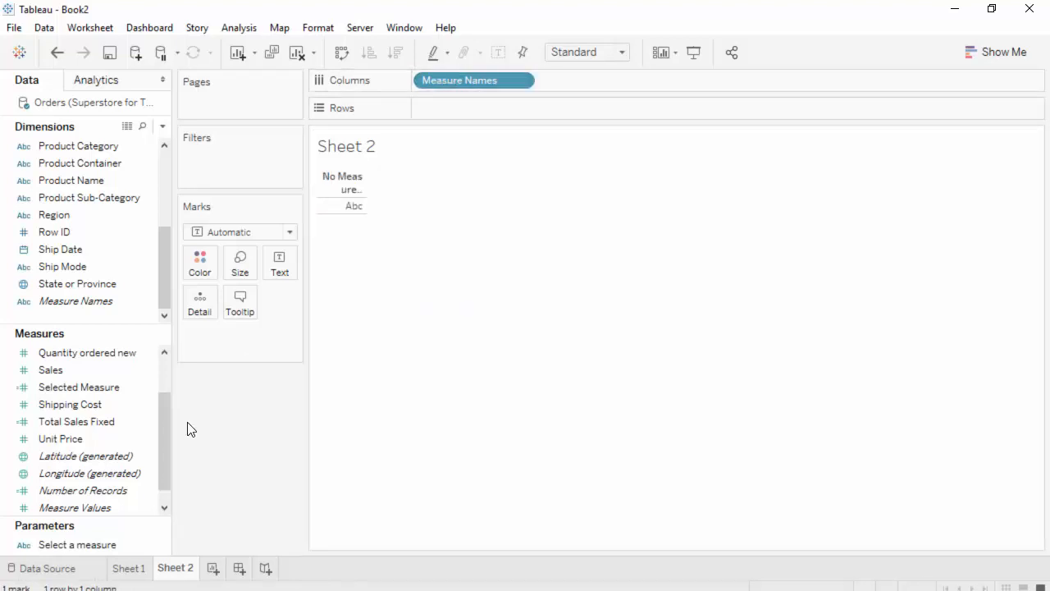
Show Measure Values as text in the sheet and move Measure Names from Columns to Rows.
drag(92, 508, 291, 271)
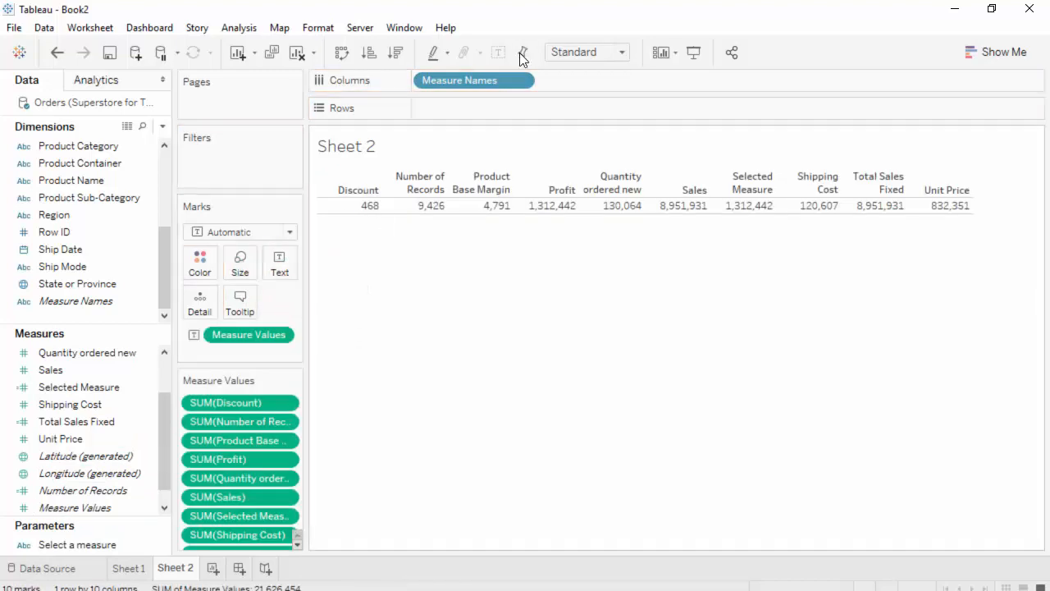
drag(465, 77, 468, 108)
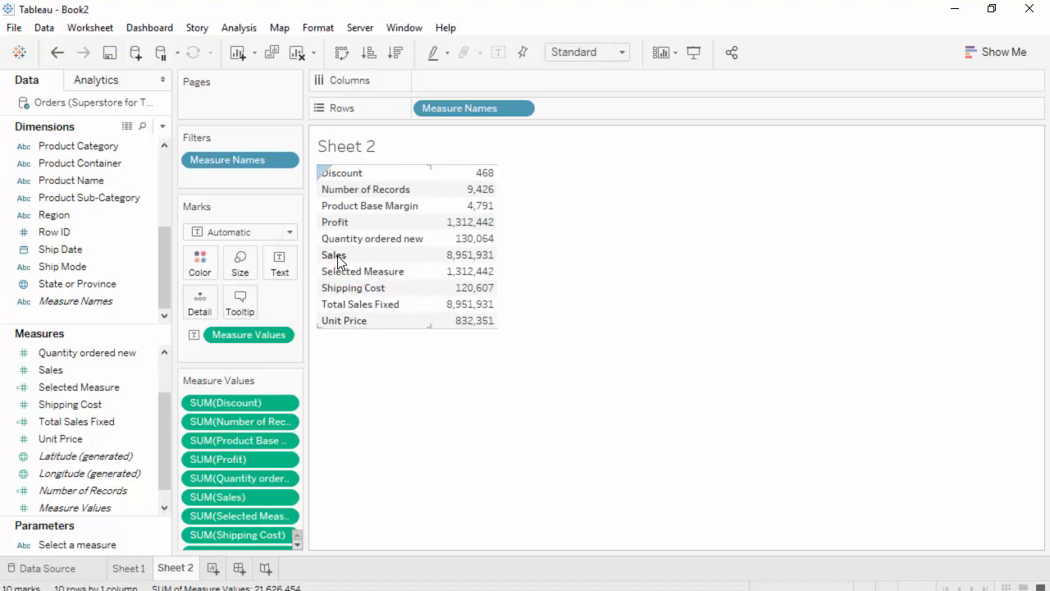
click(70, 492)
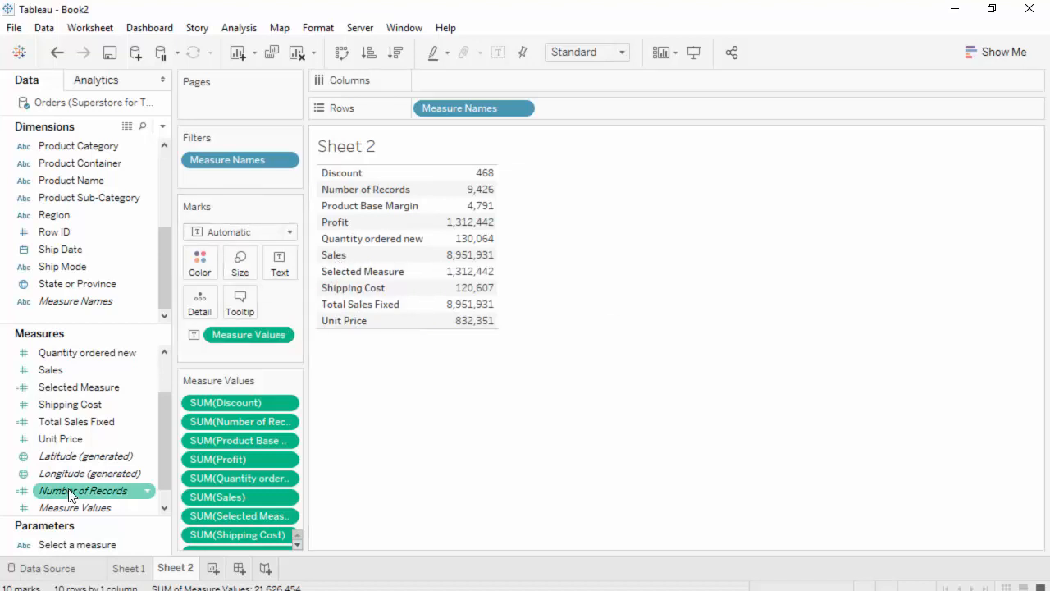
click(76, 508)
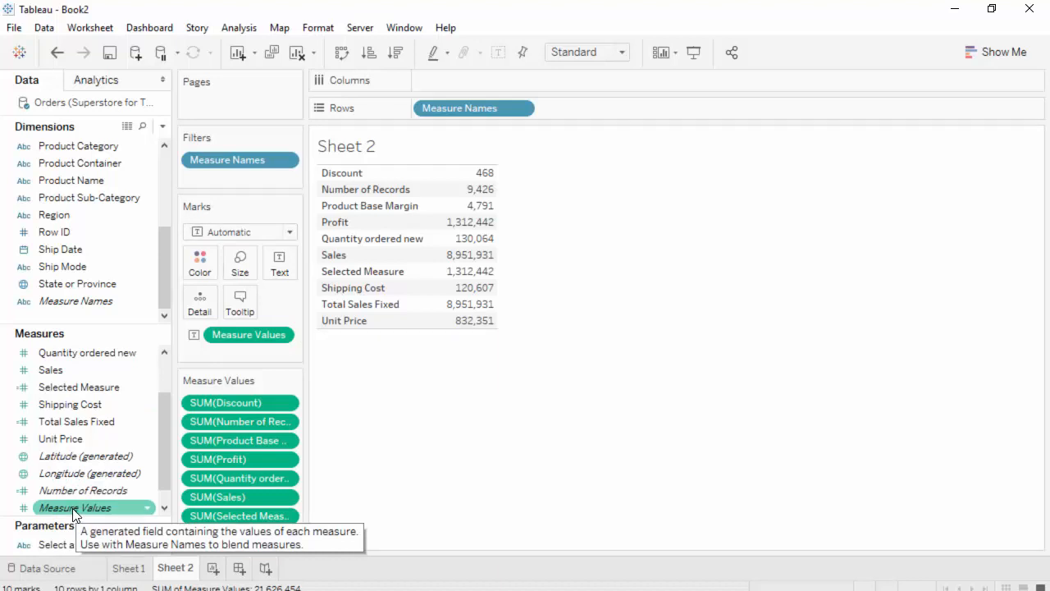
Edit the Measure Names filter so that only Sales and Total Sales Fixed are included.
click(285, 161)
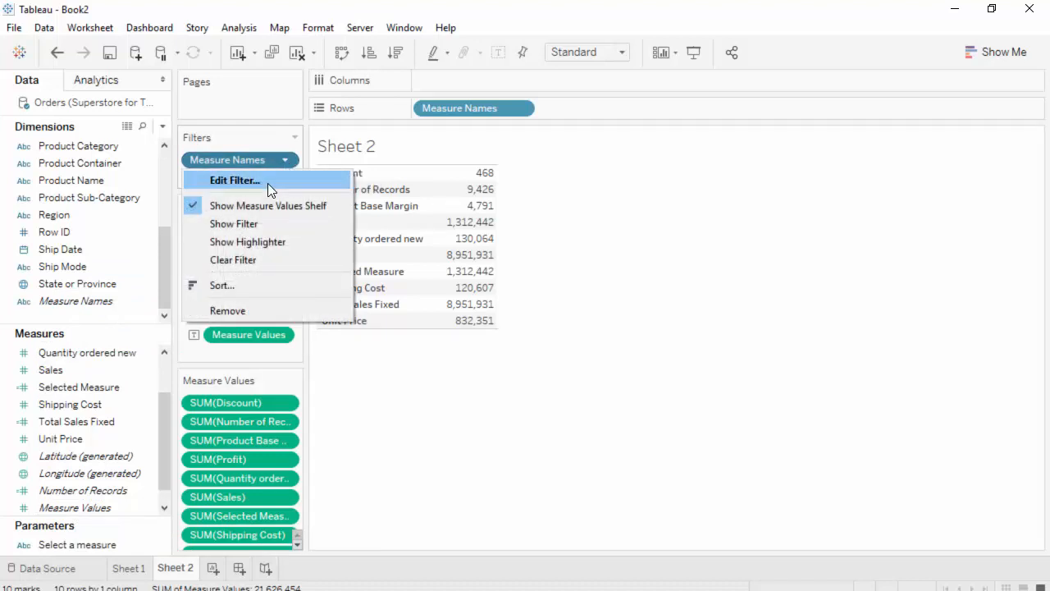
click(268, 182)
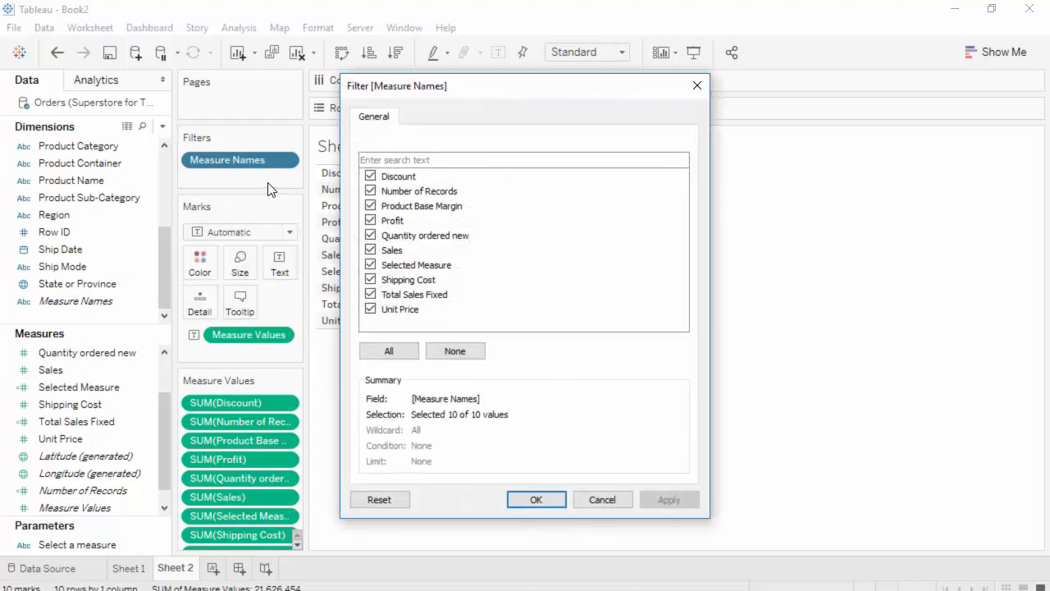
click(455, 351)
click(371, 250)
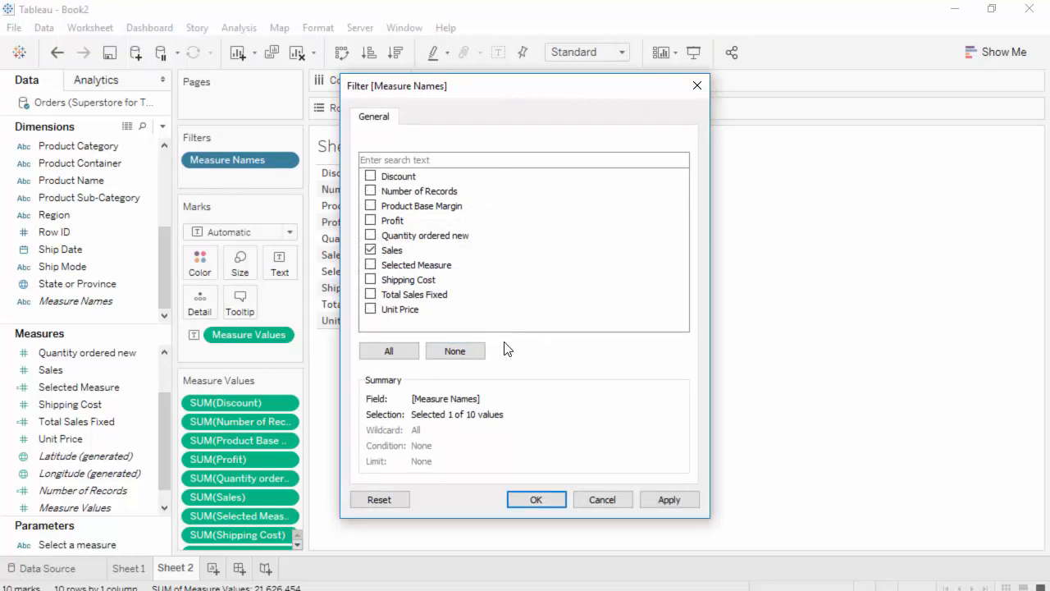
click(371, 295)
click(538, 499)
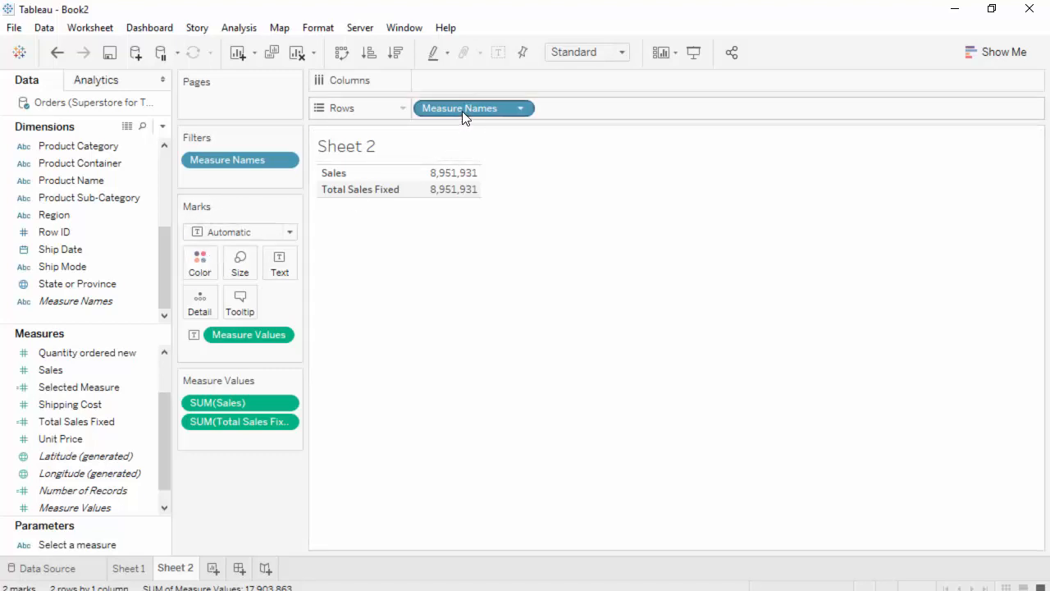
Move Measure Names to Columns and place Product Category followed by Product Sub-Category on Rows.
drag(466, 110, 477, 89)
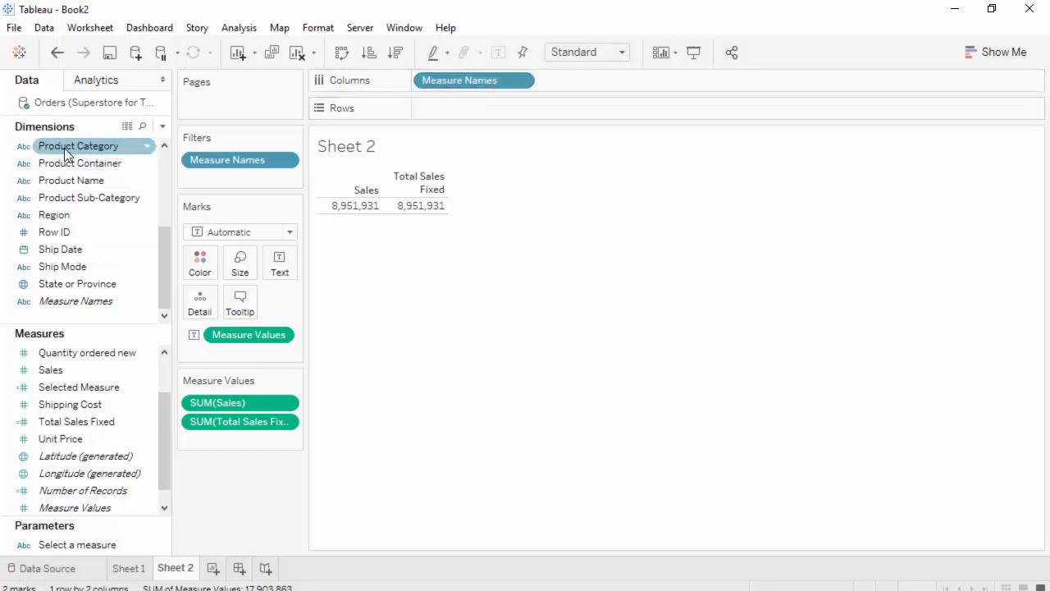
drag(64, 148, 470, 115)
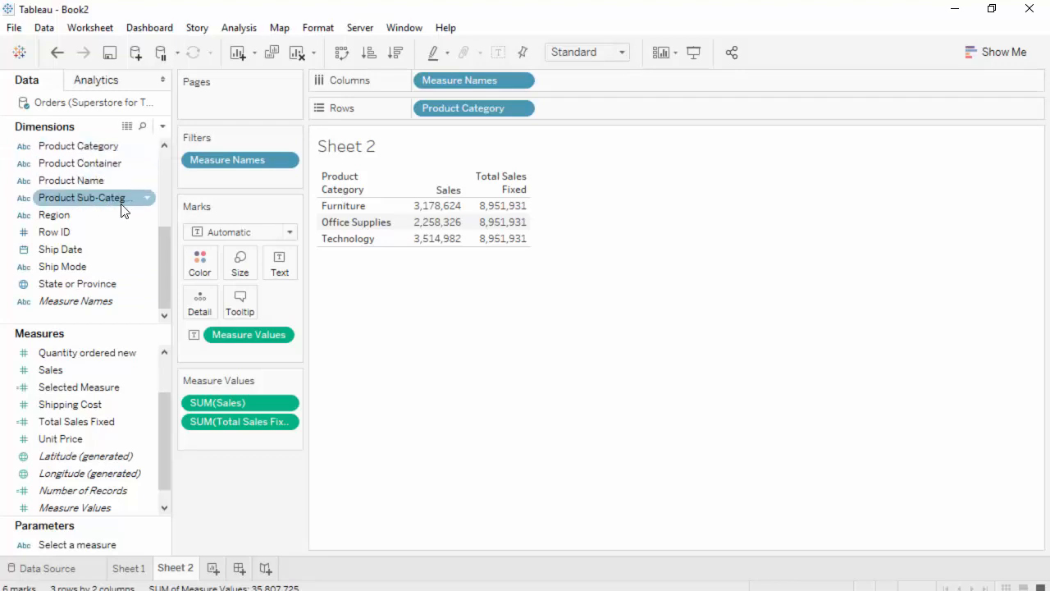
drag(105, 198, 650, 114)
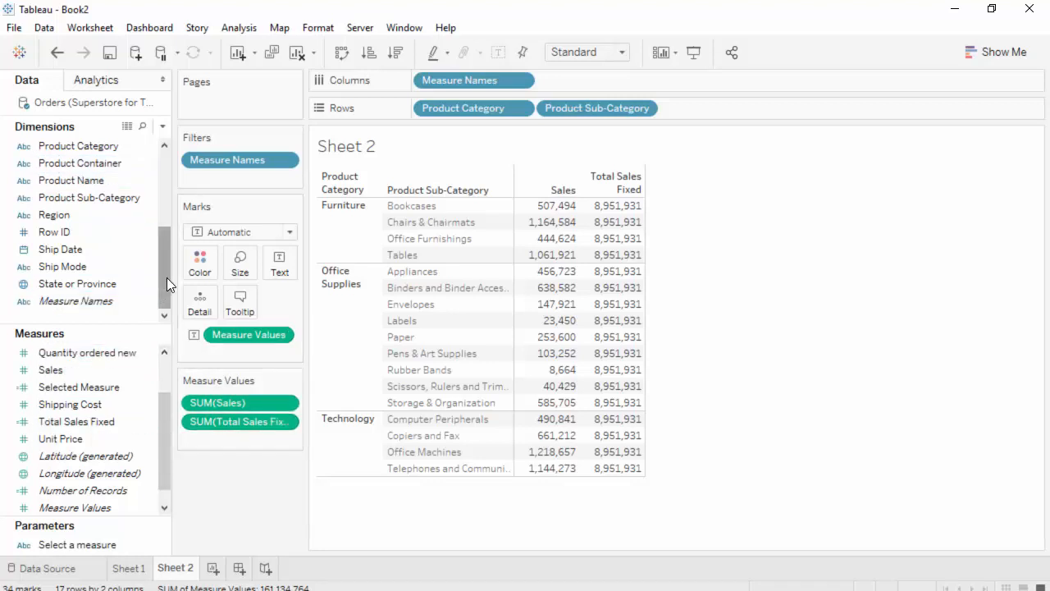
Create a new calculated field and name it "Sales as % of total".
click(235, 30)
click(364, 349)
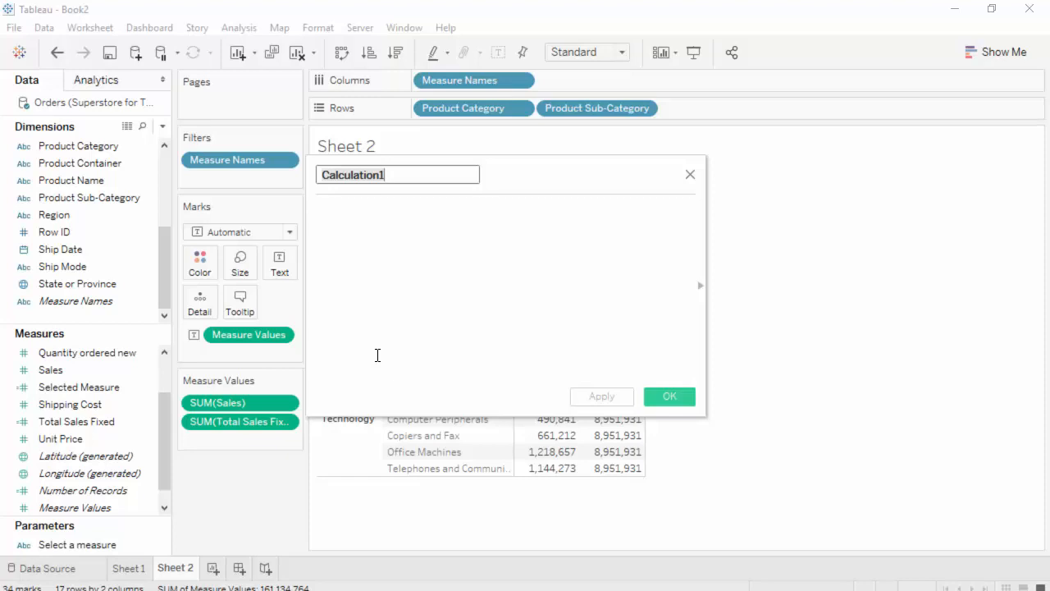
text(Sa)
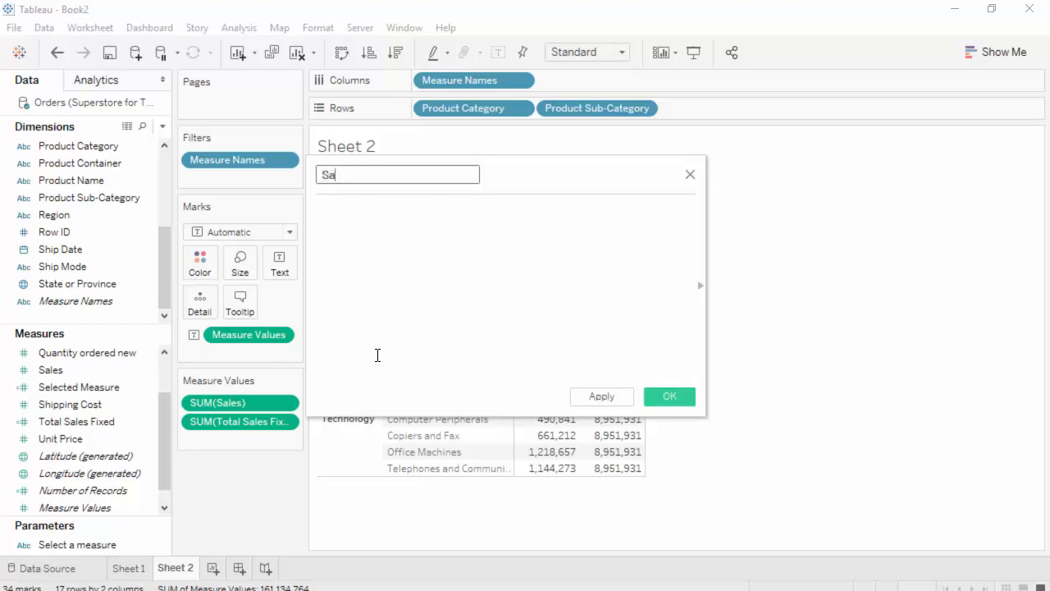
text(les as % of total)
Enter the formula SUM([Sales])/SUM([Total Sales Fixed]) for the calculated field and save it.
click(370, 253)
text(sum)
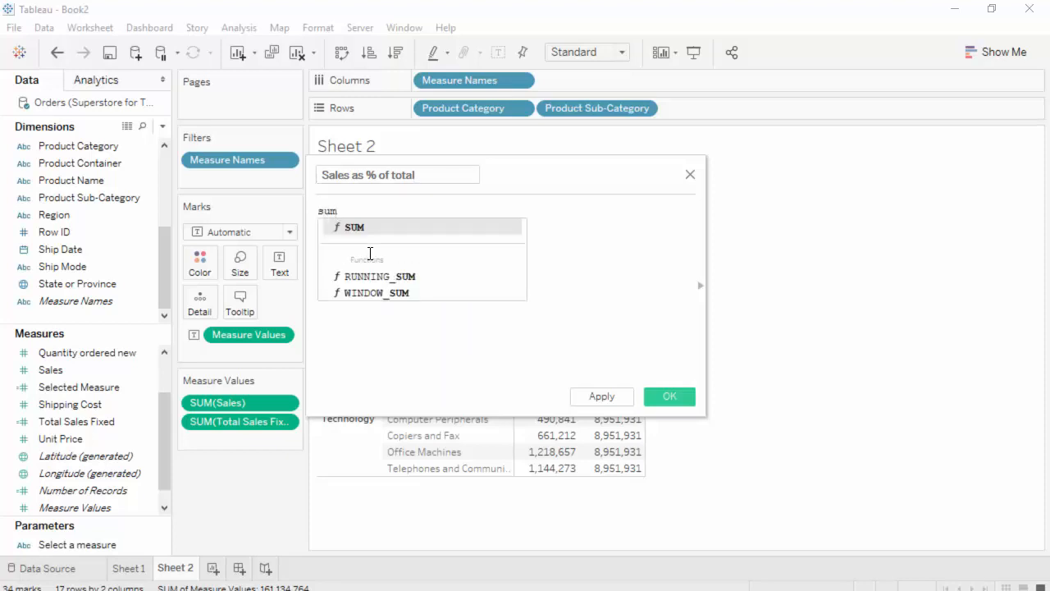
key(Return)
text(sales)
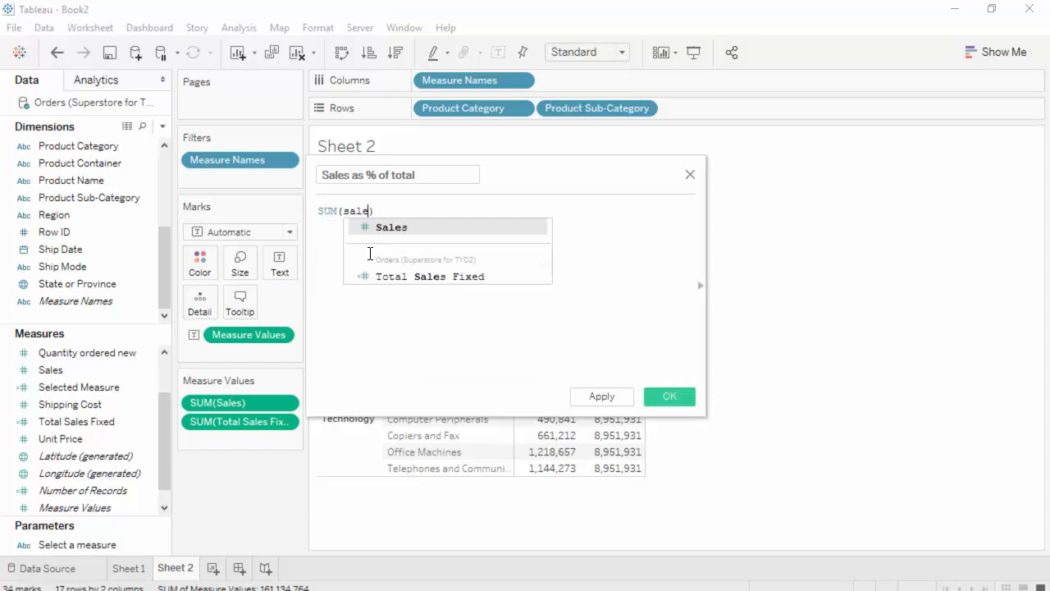
key(Return)
text(/)
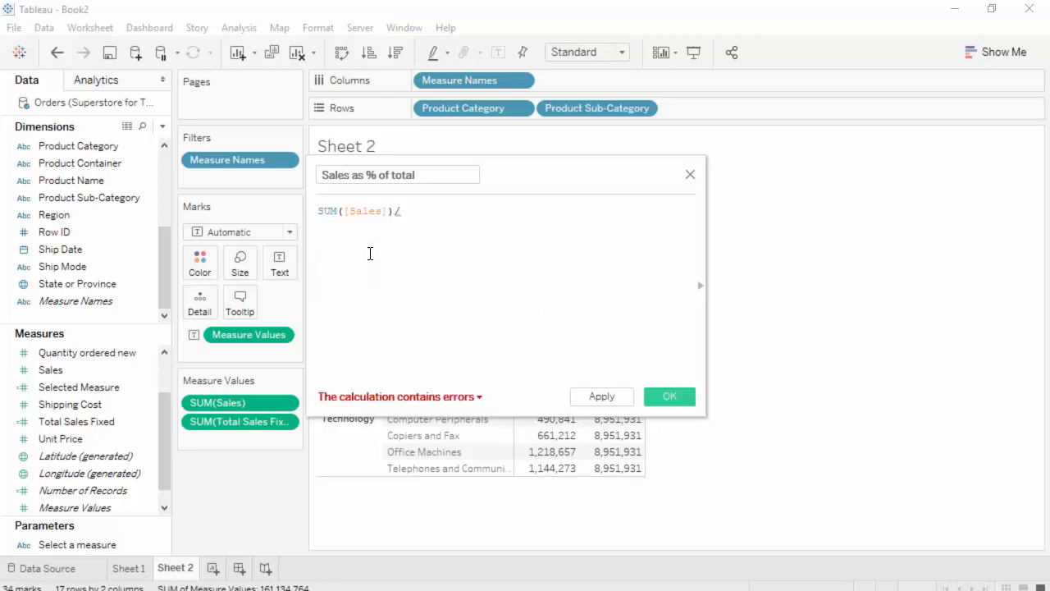
text(sum)
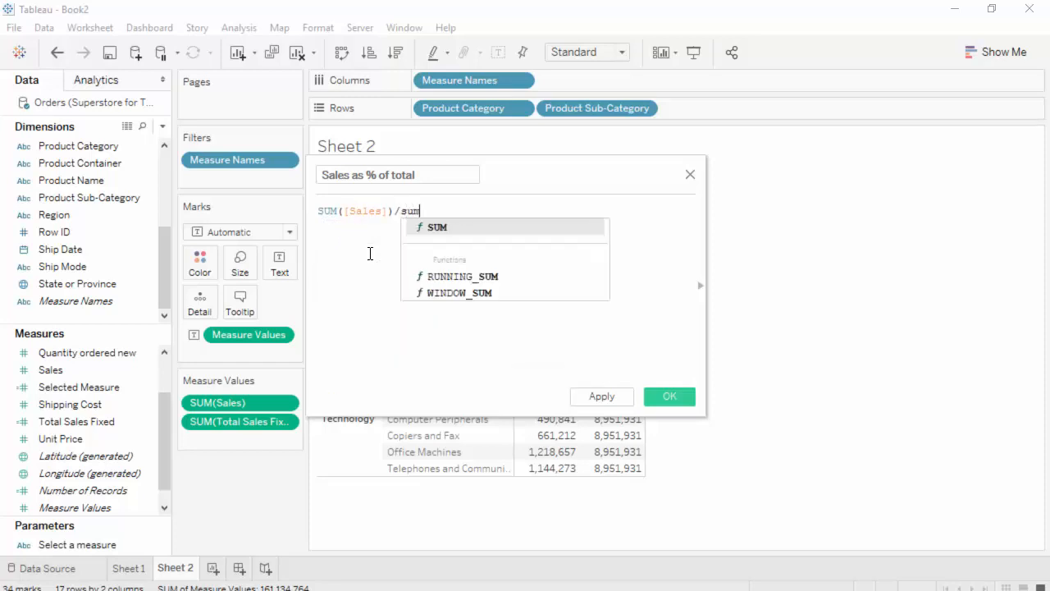
key(Return)
text(tot)
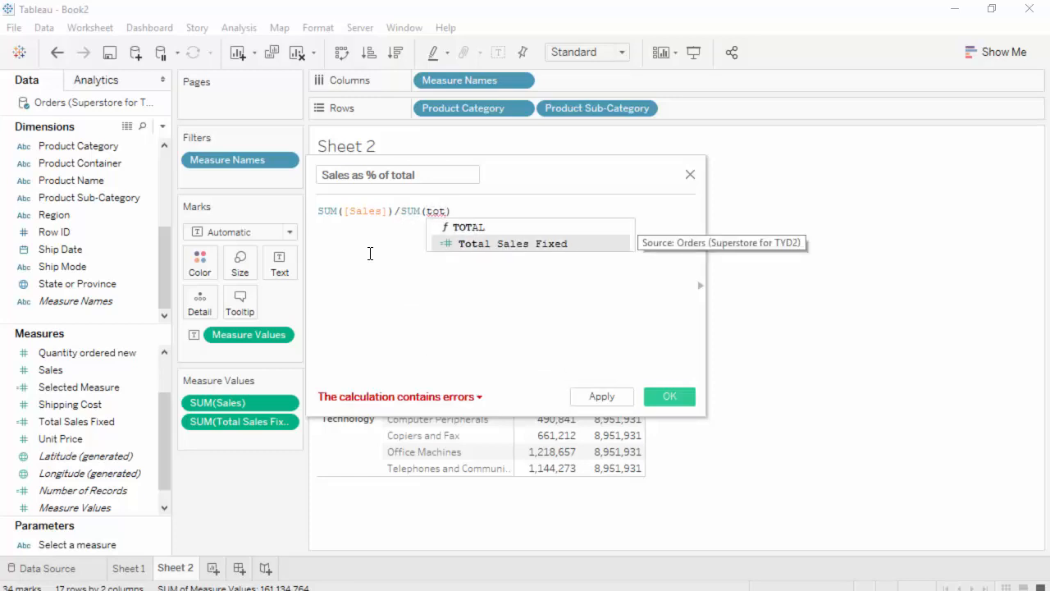
key(Return)
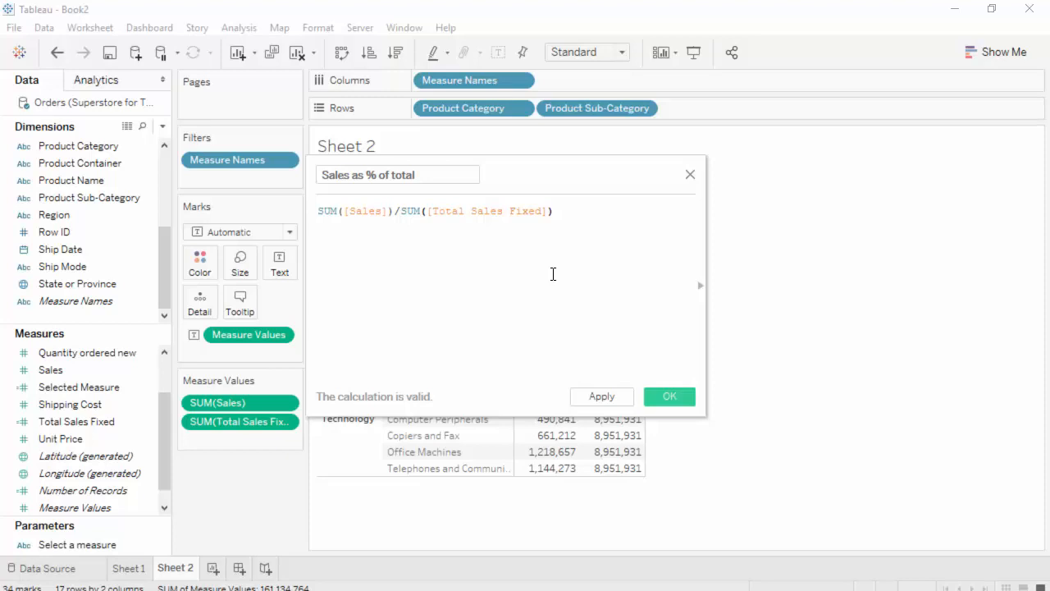
click(672, 397)
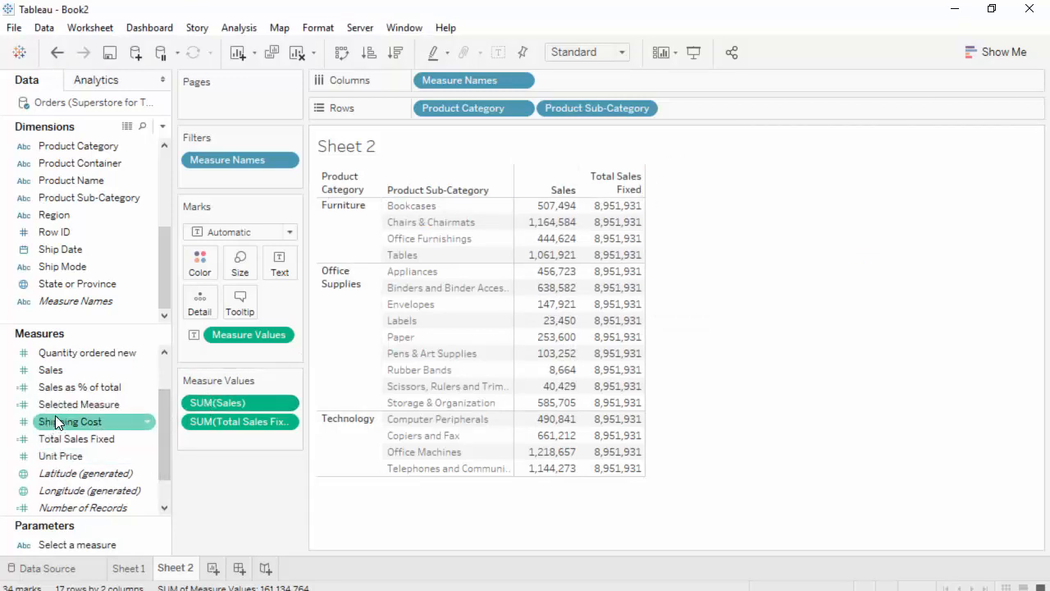
drag(85, 387, 253, 359)
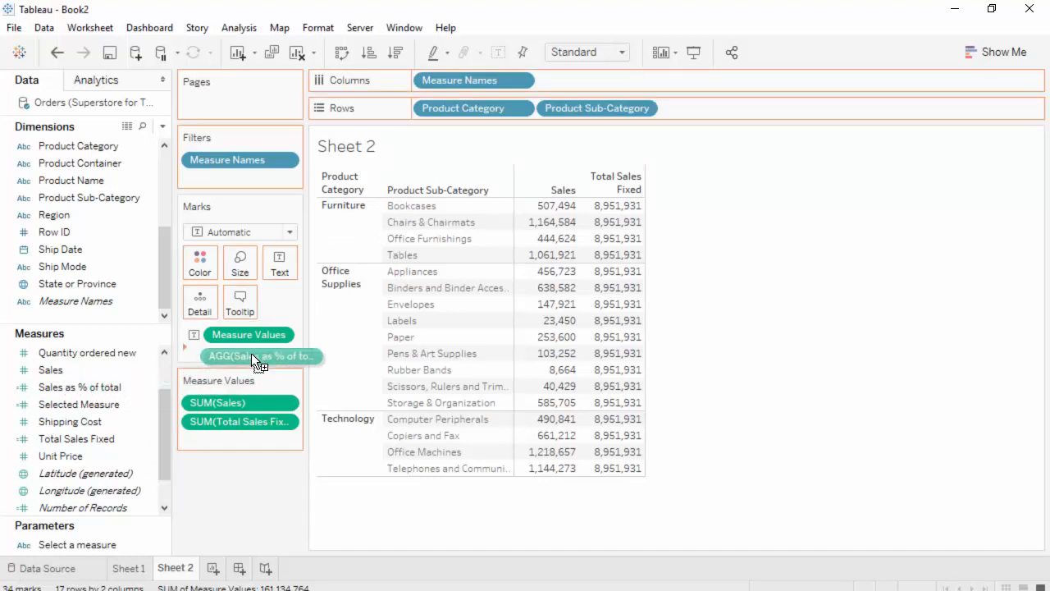
drag(251, 353, 250, 353)
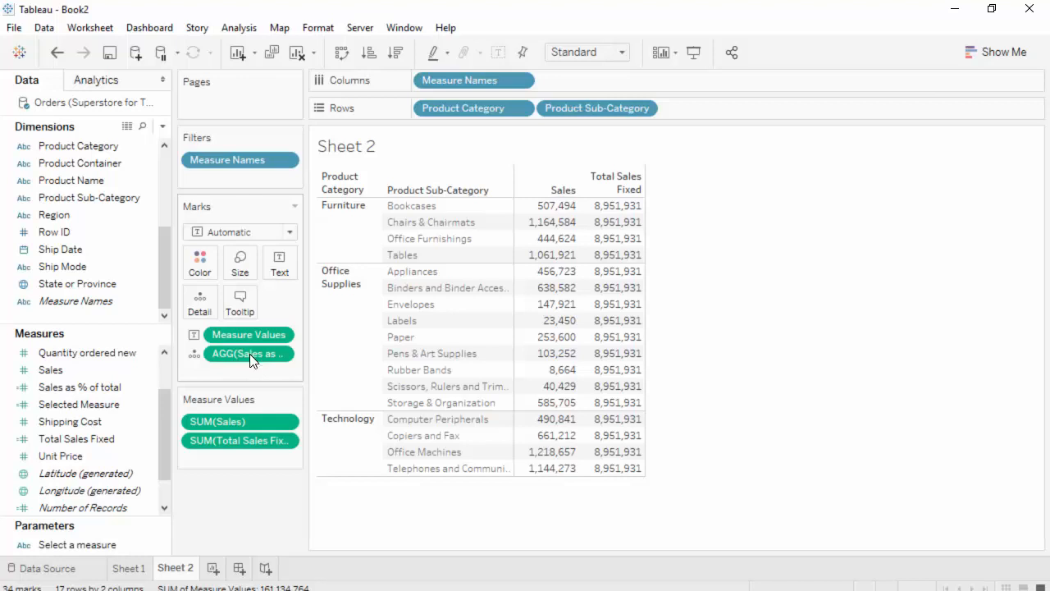
click(58, 57)
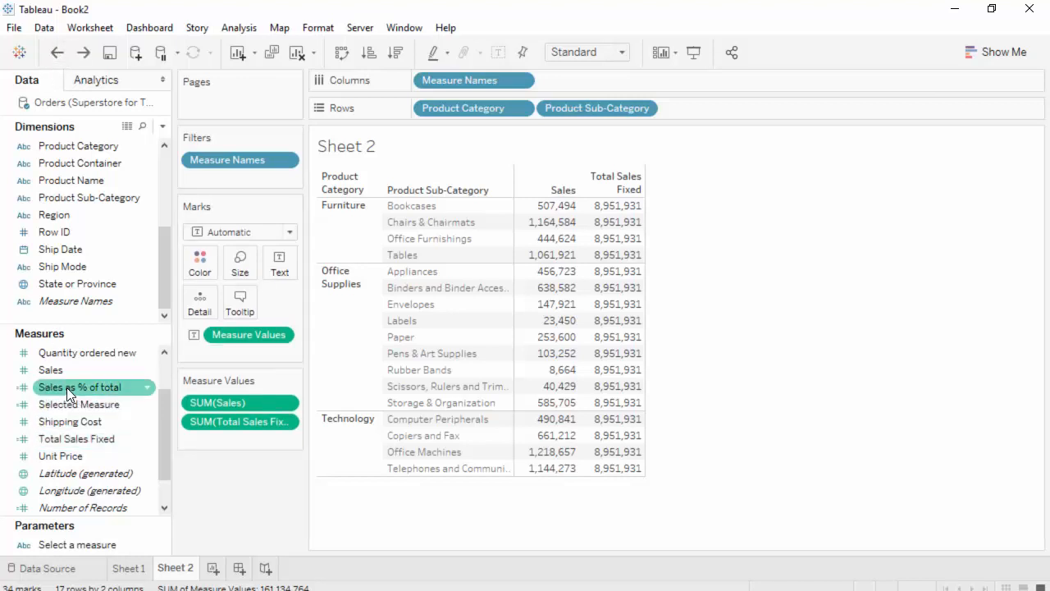
Add Sales as % of total to the Measure Values and remove Total Sales Fixed from them.
drag(65, 388, 229, 440)
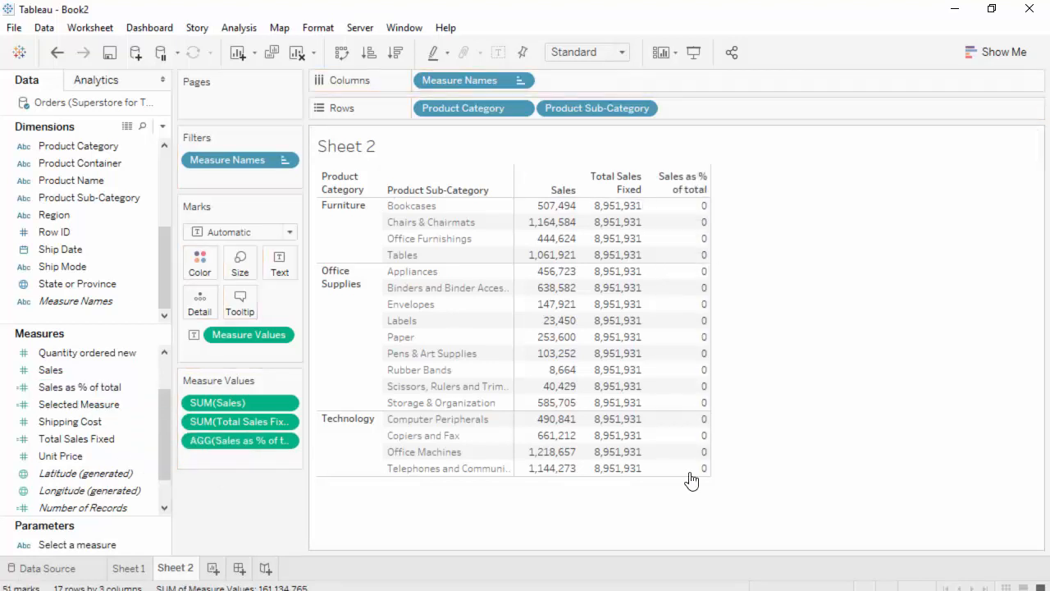
click(286, 420)
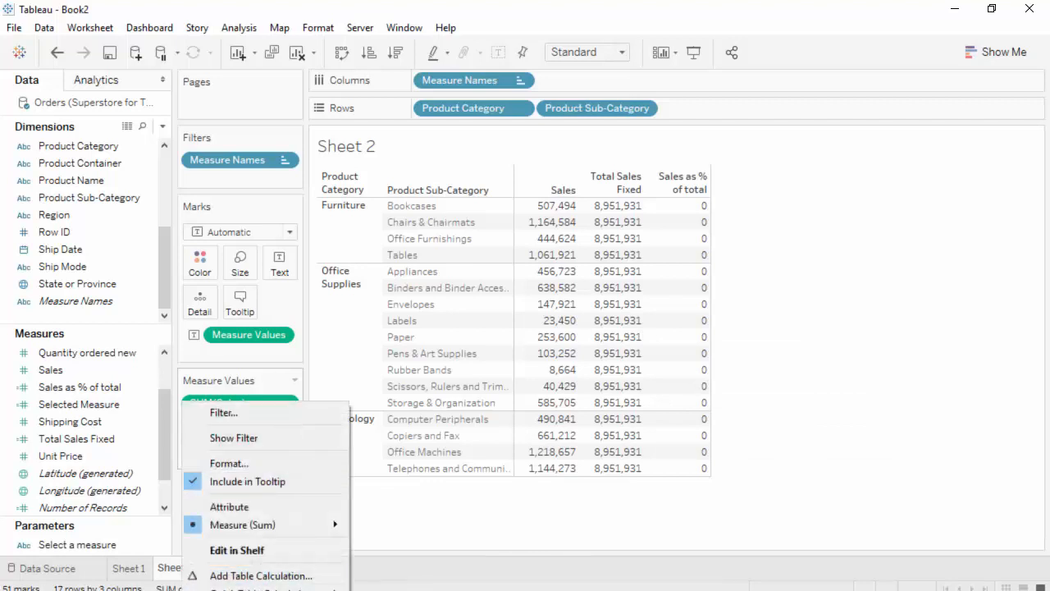
click(228, 589)
Format the numbers of the Sales as % of total field in the table as Percentage.
click(626, 210)
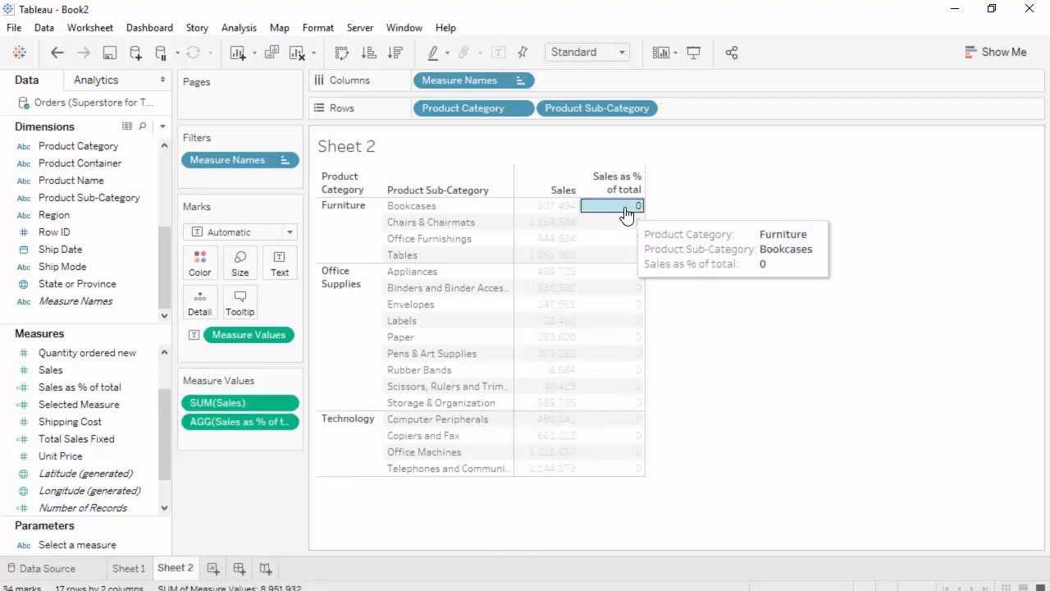
right_click(626, 211)
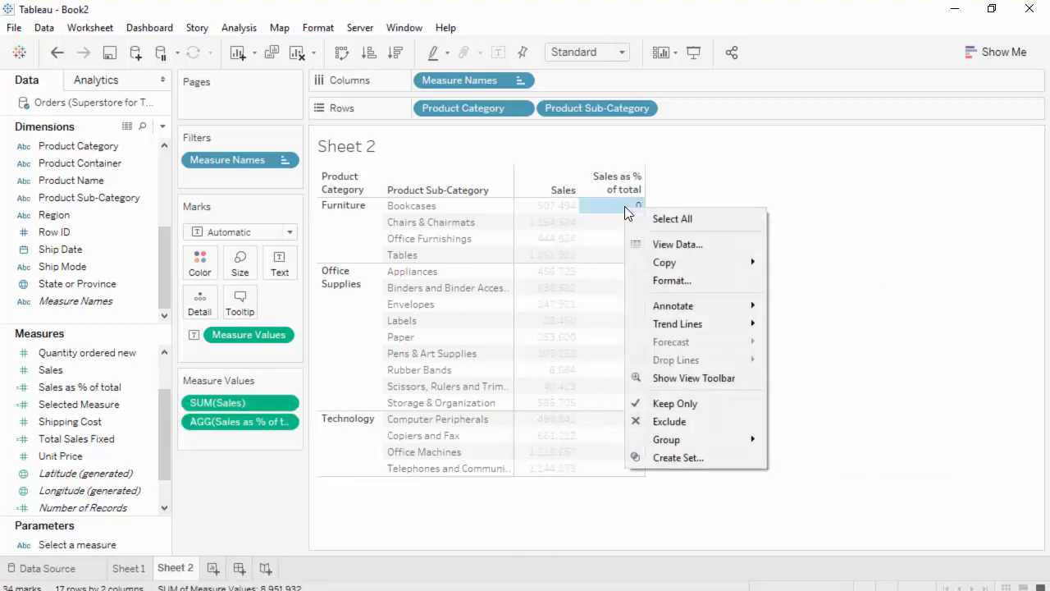
click(713, 282)
click(158, 109)
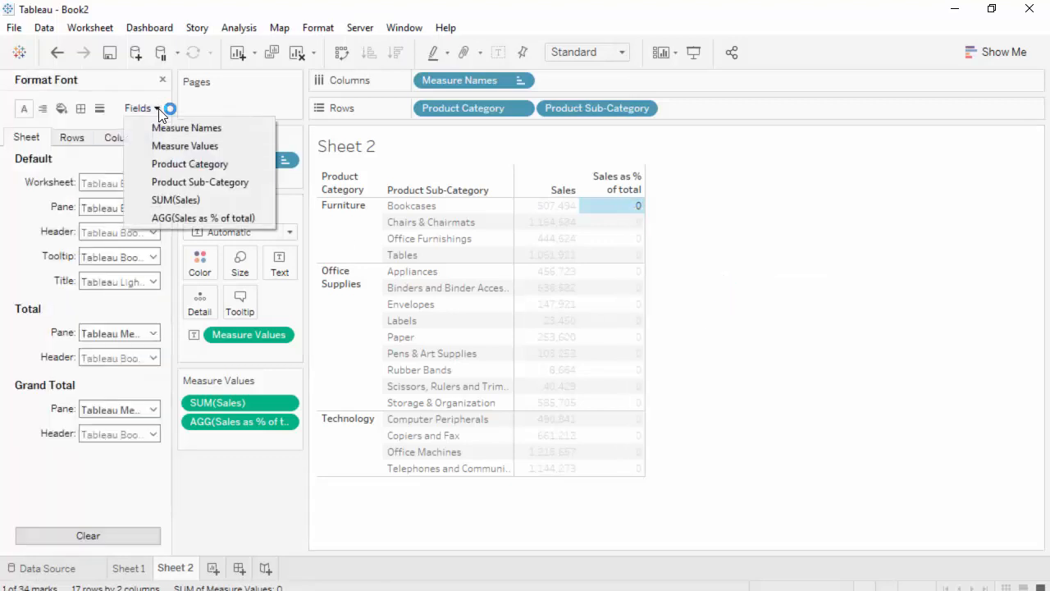
click(211, 219)
click(152, 183)
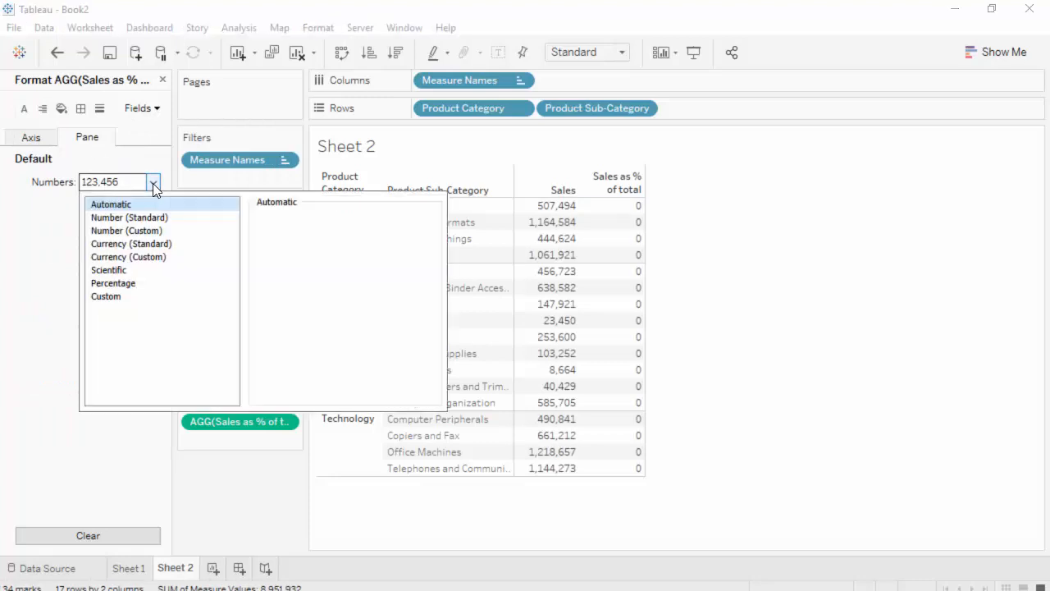
click(128, 285)
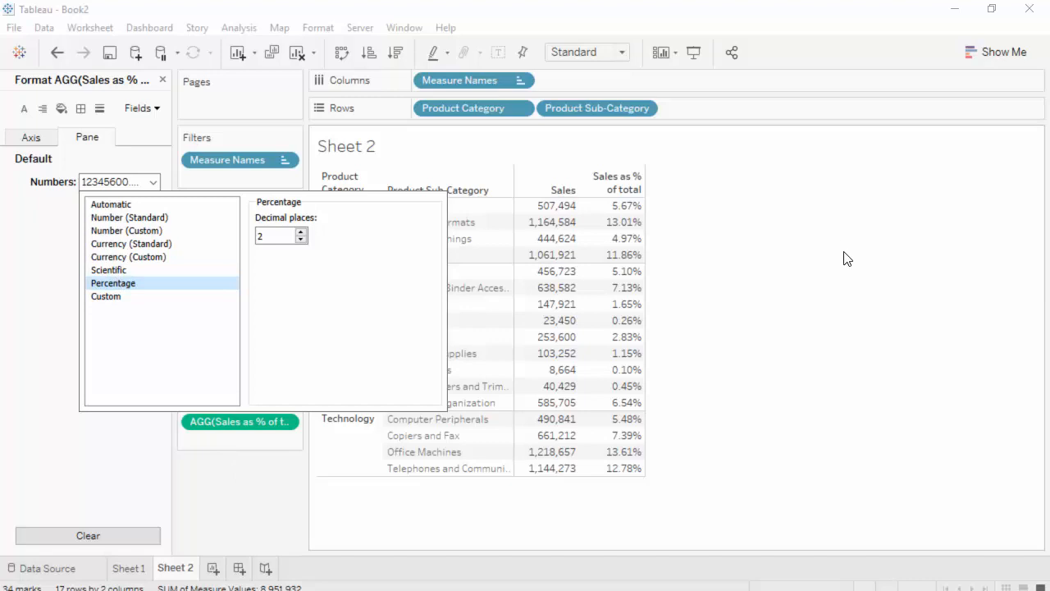
click(833, 301)
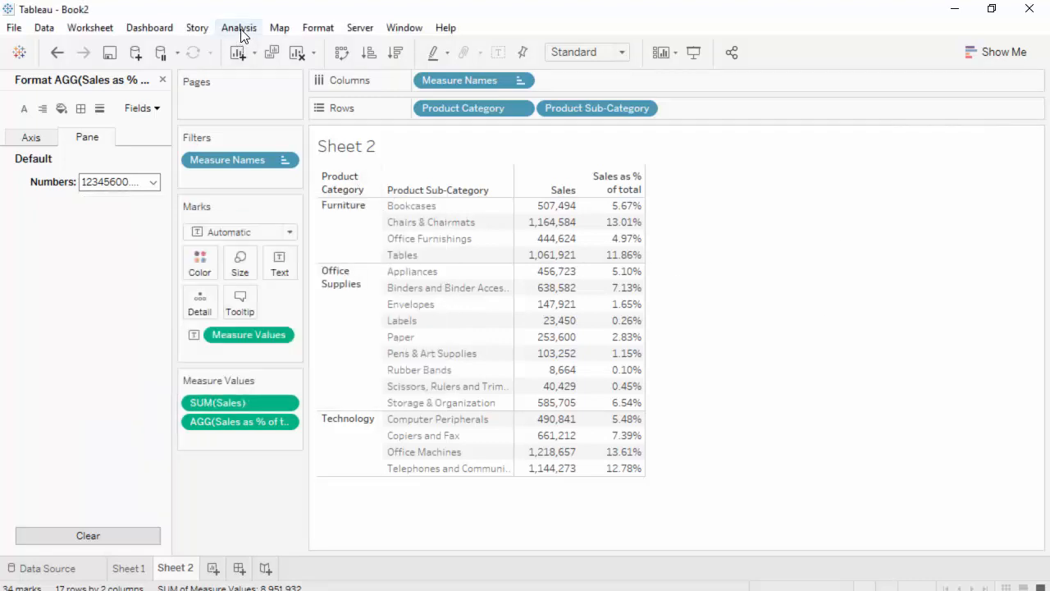
Add all subtotals to the table of product categories and sub-categories.
click(239, 28)
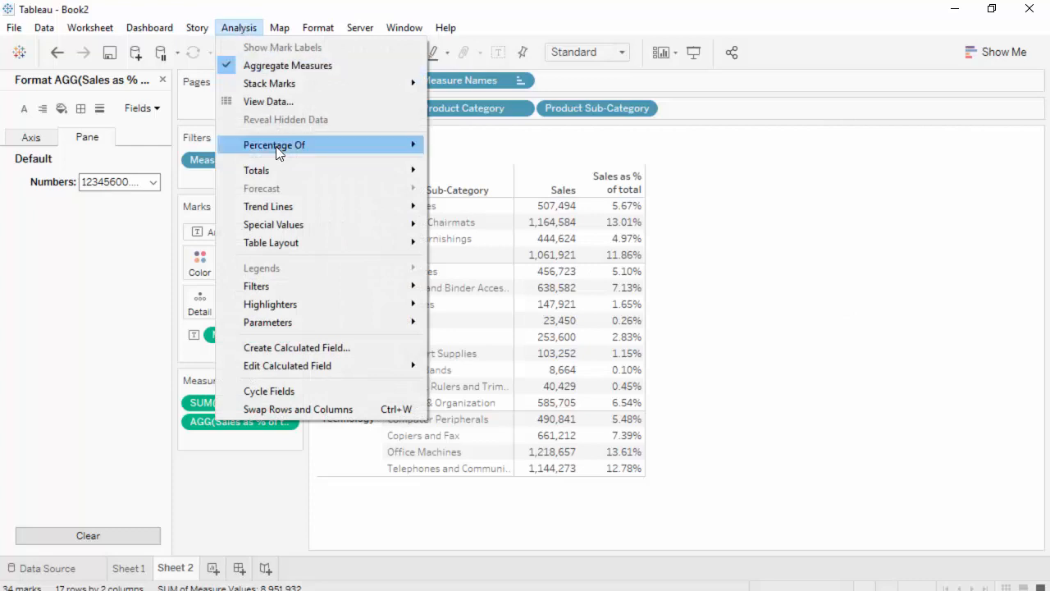
mouse_move(278, 175)
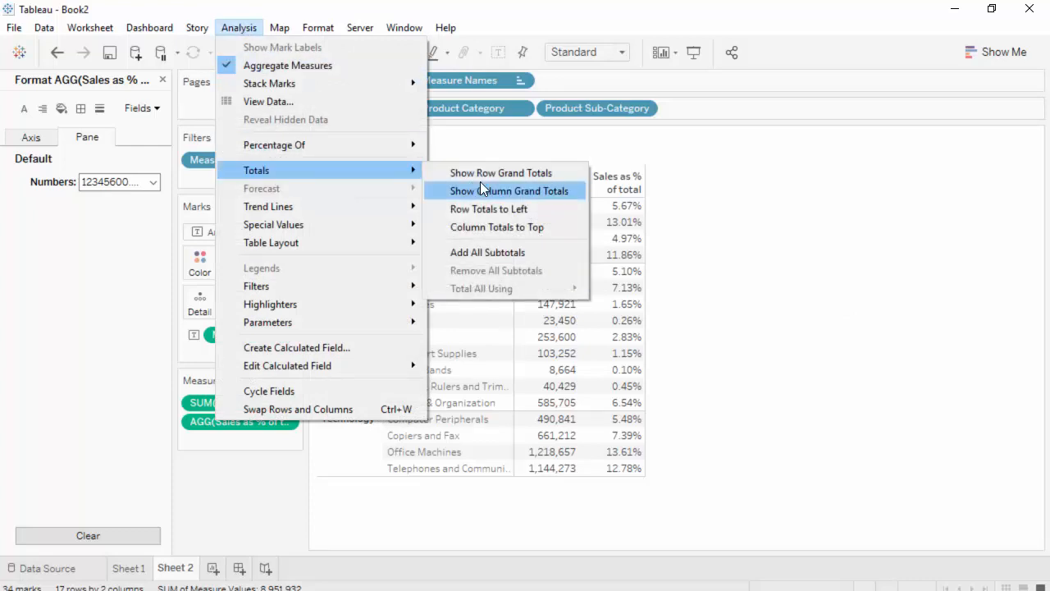
click(546, 252)
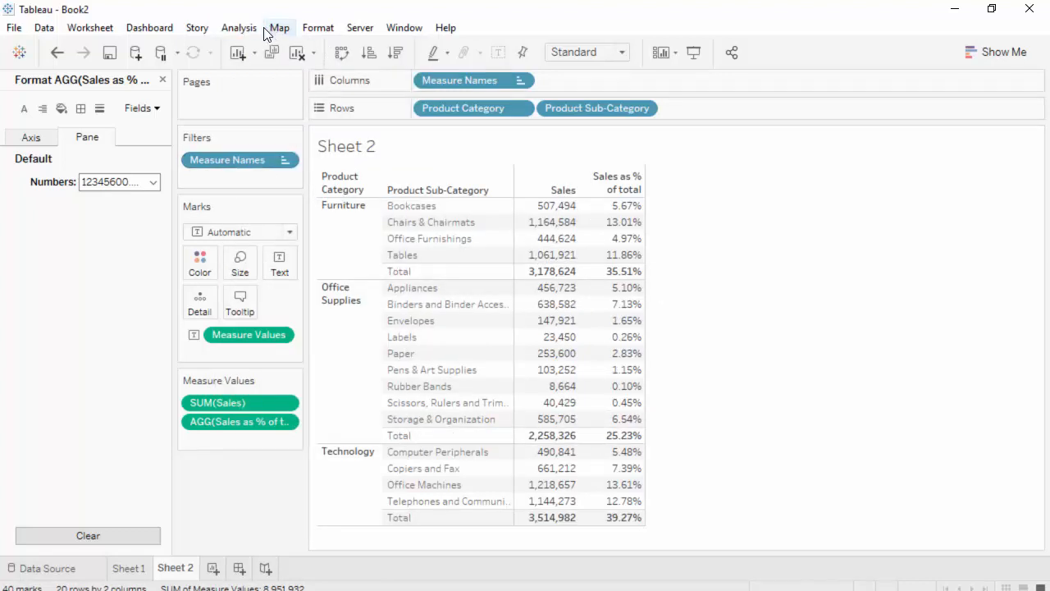
Show column grand totals for the table and close the formatting settings.
click(239, 27)
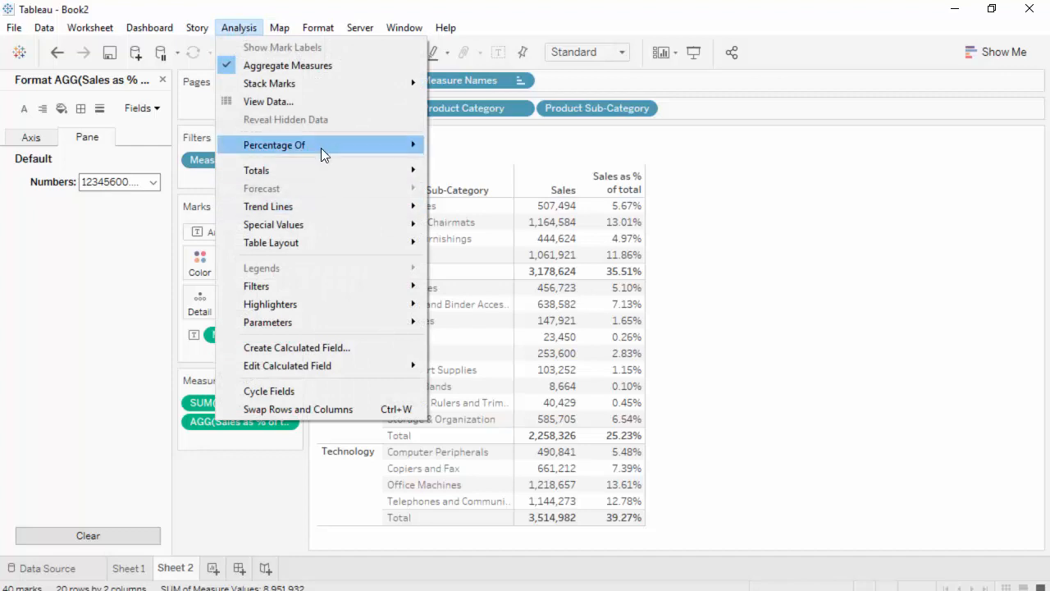
mouse_move(319, 305)
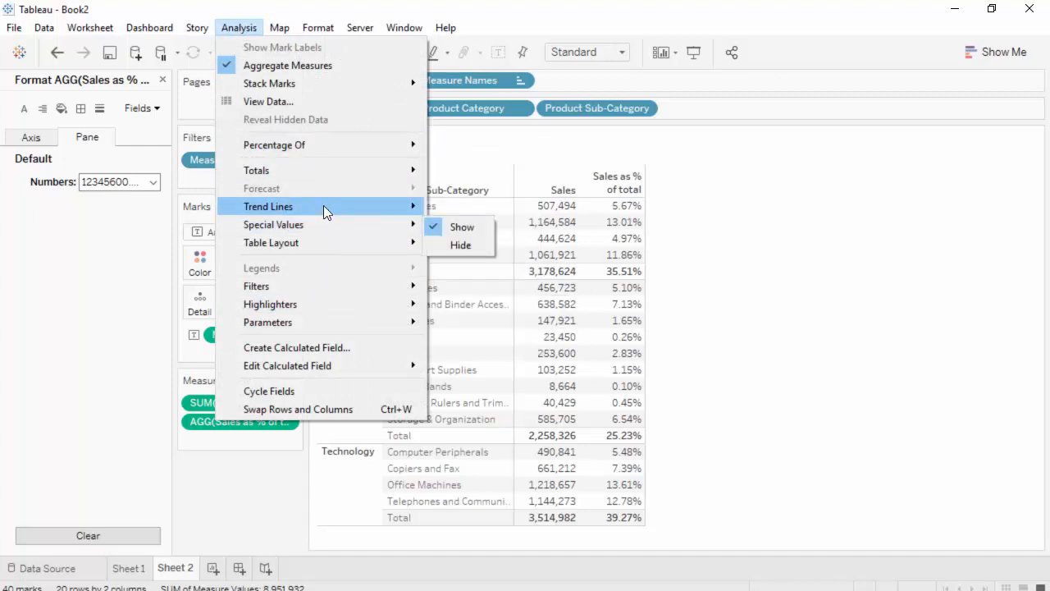
mouse_move(325, 171)
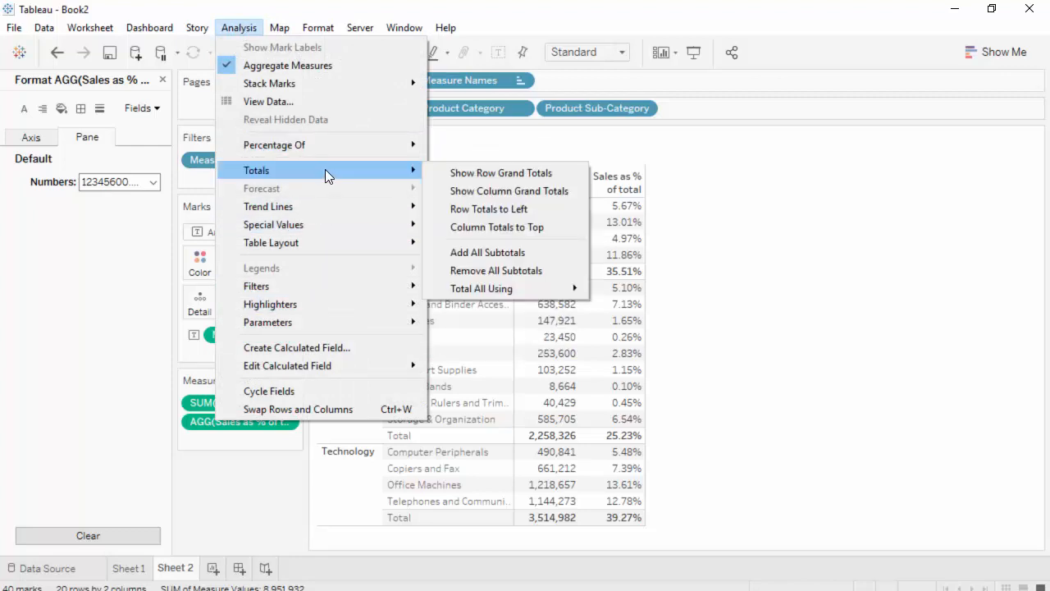
click(527, 191)
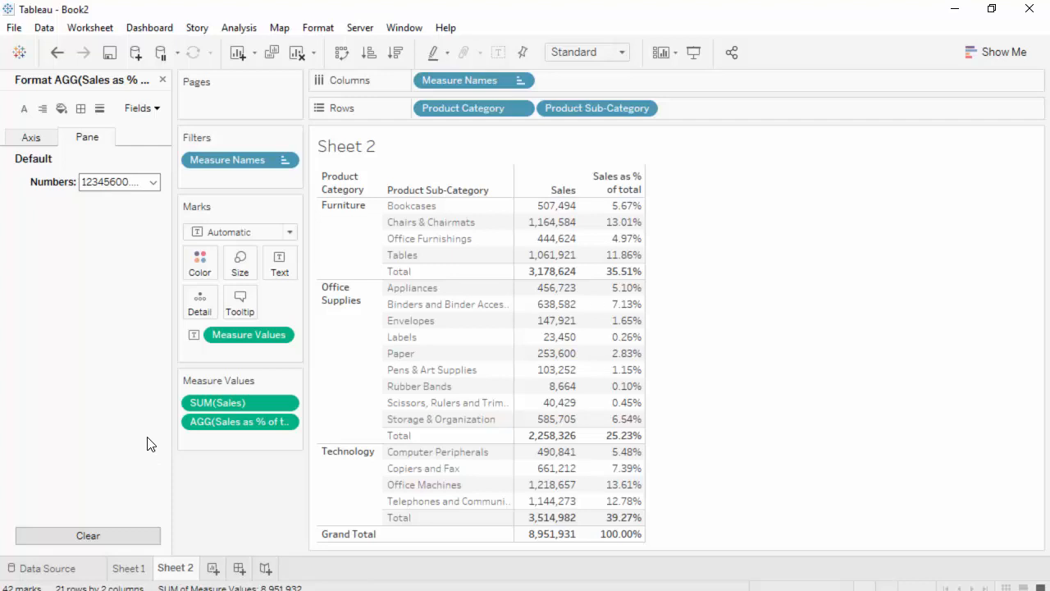
click(163, 80)
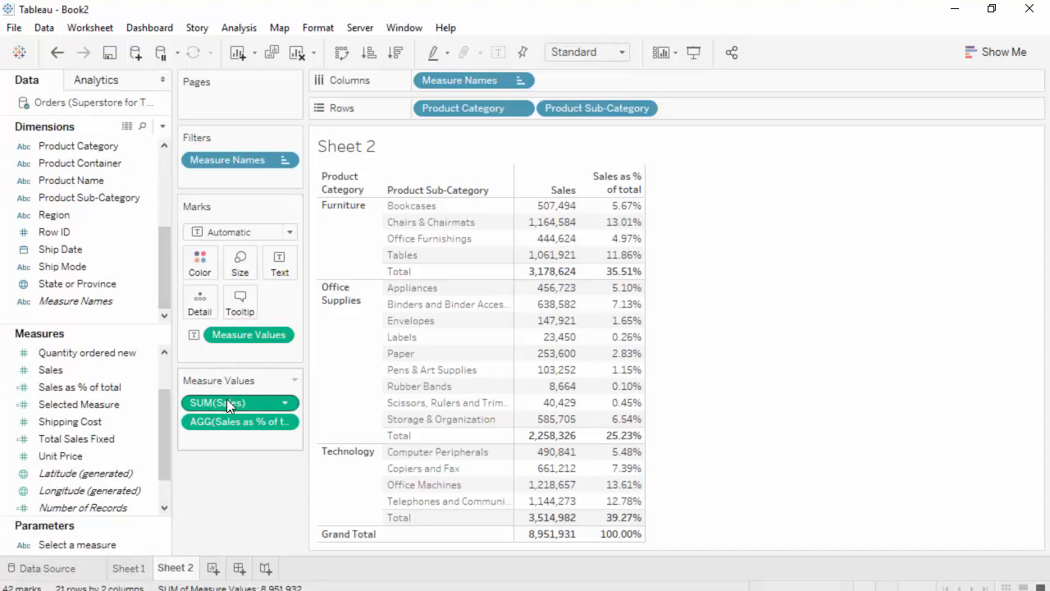
Add a second Sales measure aggregated as AVG to the Measure Values, placed between SUM(Sales) and Sales as % of total.
drag(225, 402, 232, 440)
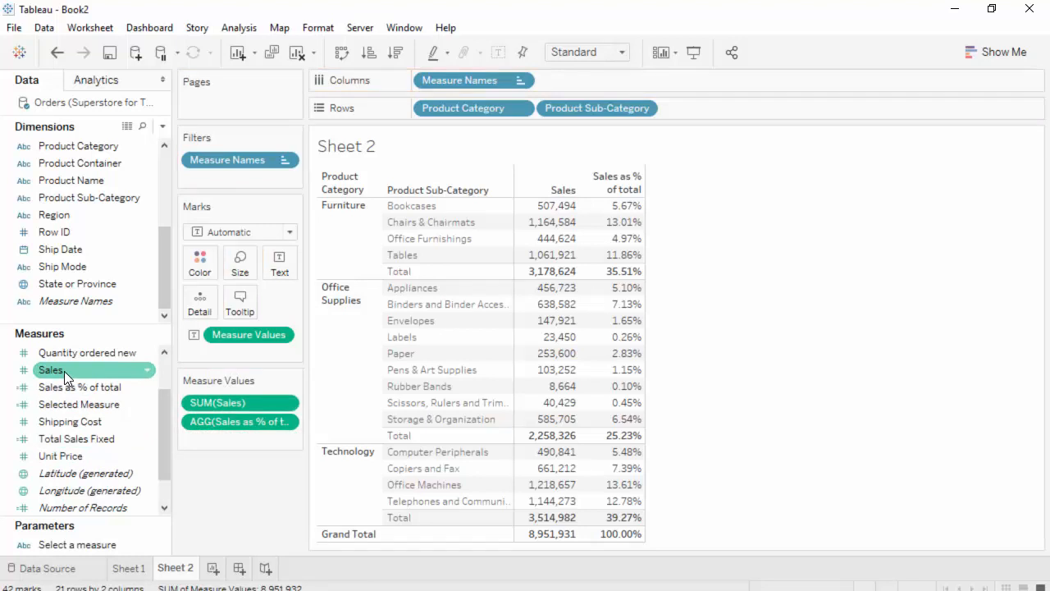
drag(67, 372, 233, 443)
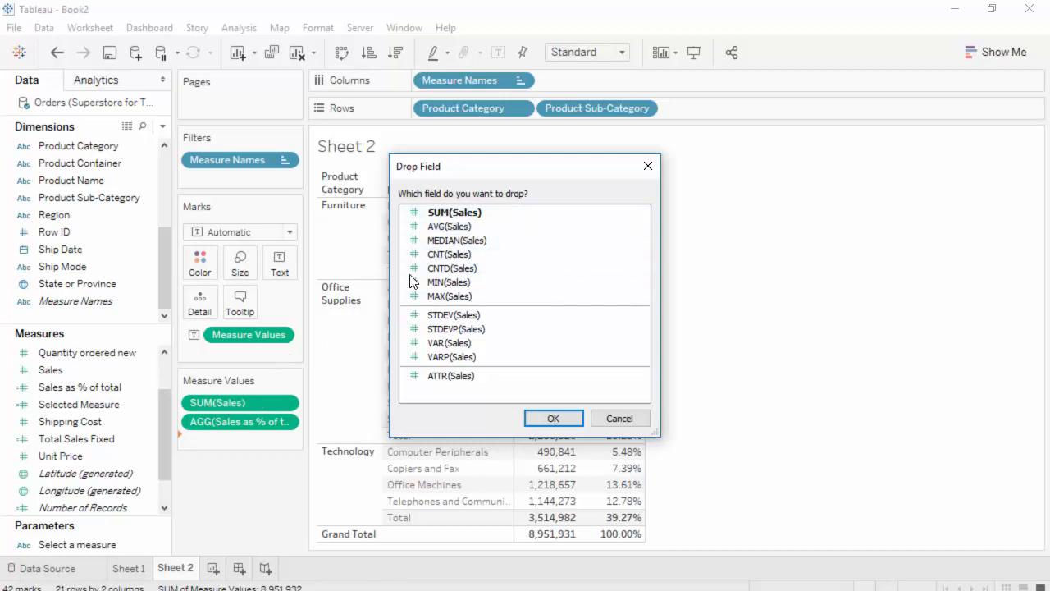
click(470, 235)
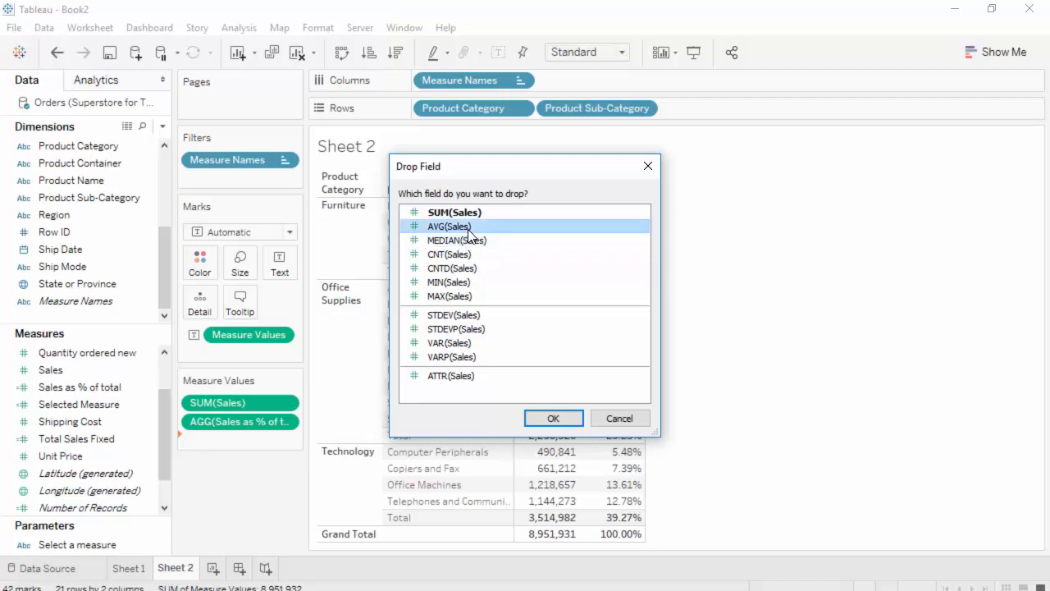
click(556, 422)
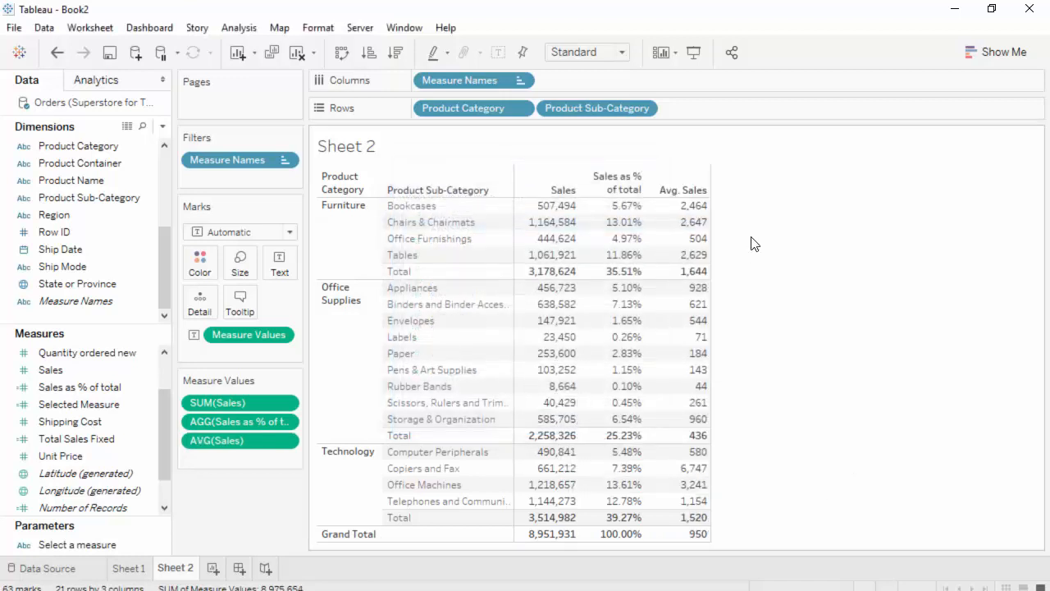
drag(235, 445, 244, 410)
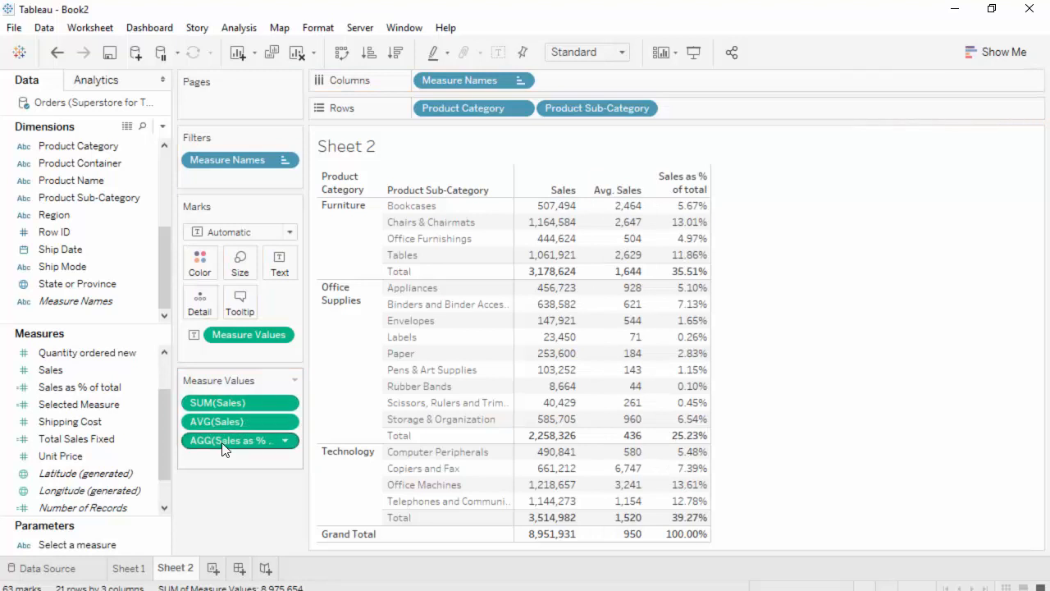
Apply the Percent of Total quick table calculation to the AVG(Sales) measure.
click(285, 422)
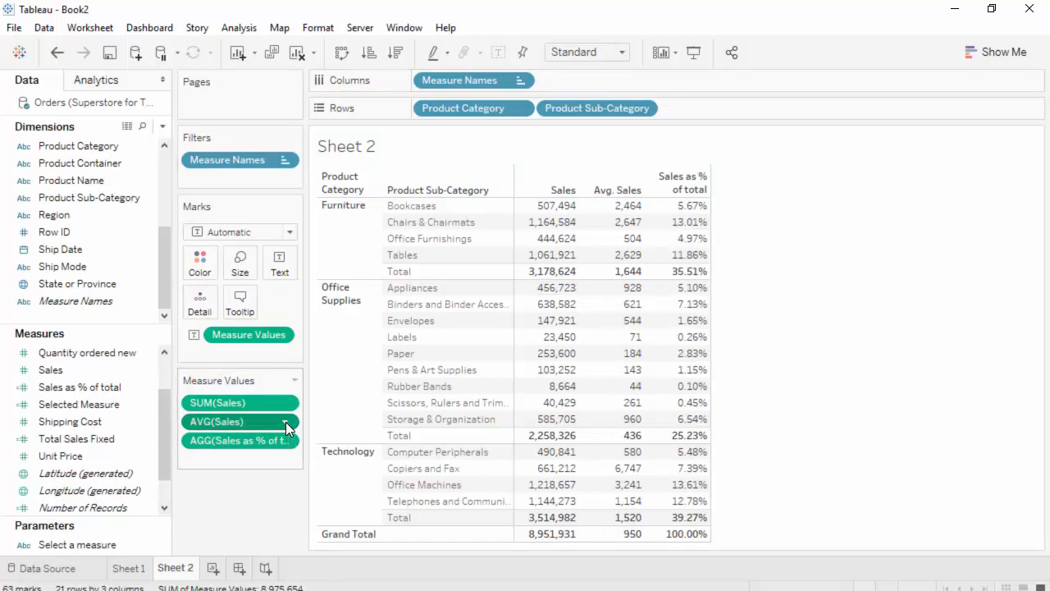
click(851, 349)
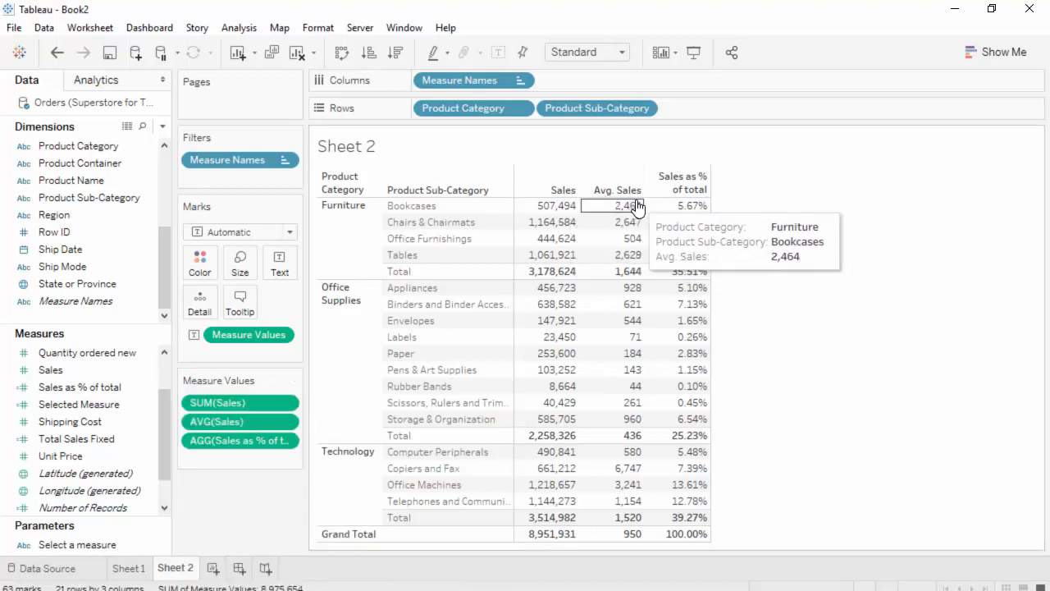
click(286, 422)
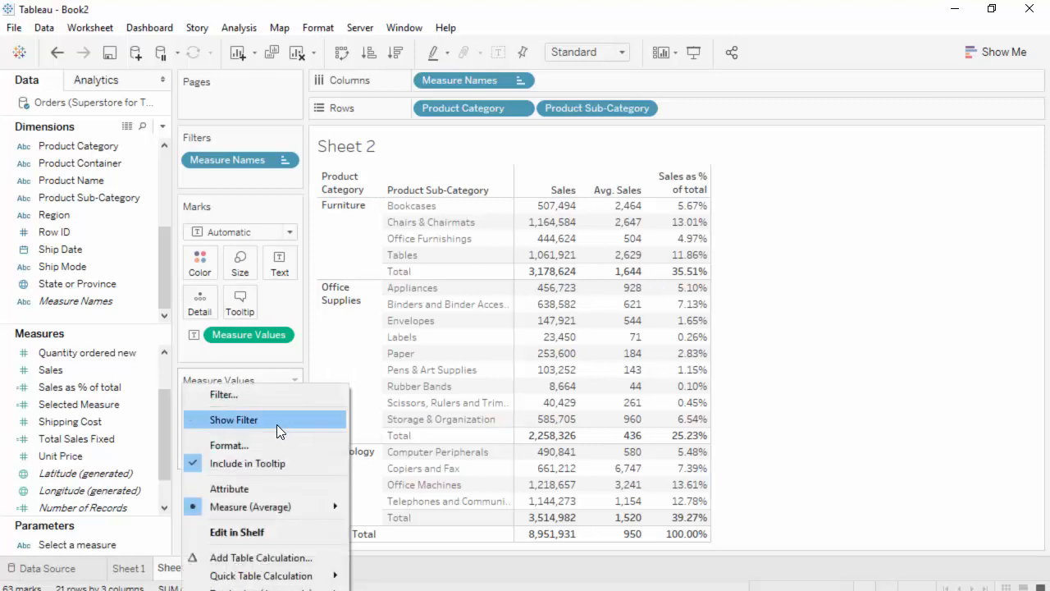
mouse_move(297, 575)
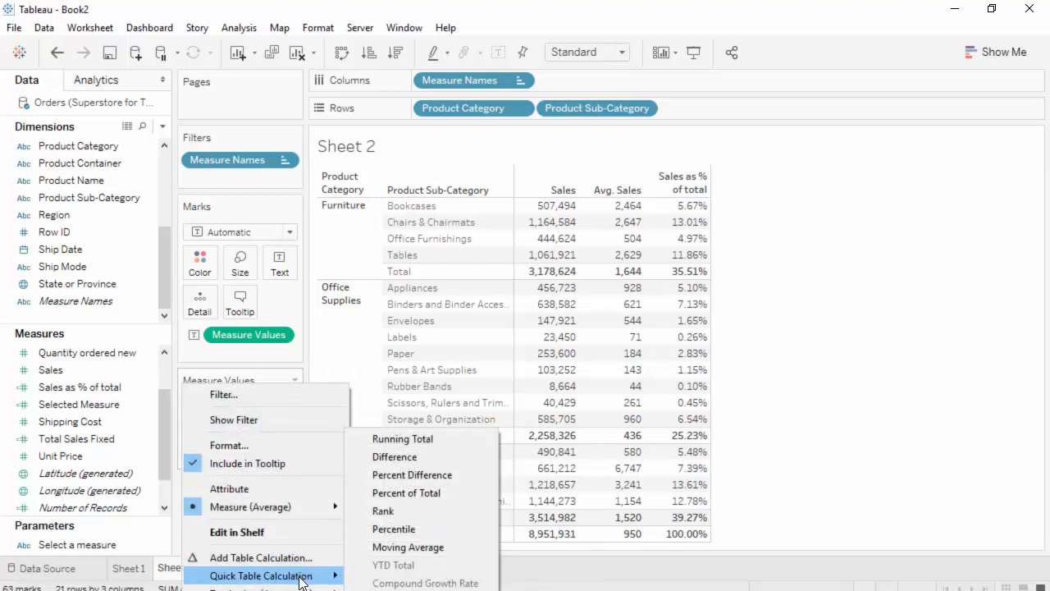
click(451, 494)
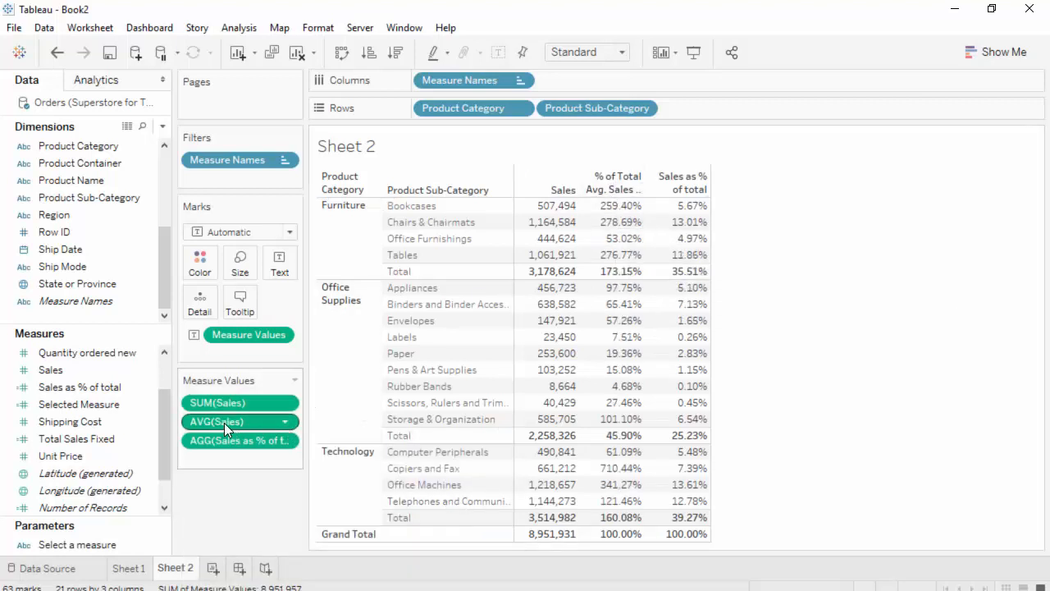
Change the aggregation of the percent-of-total Sales measure from Average to Sum.
click(286, 422)
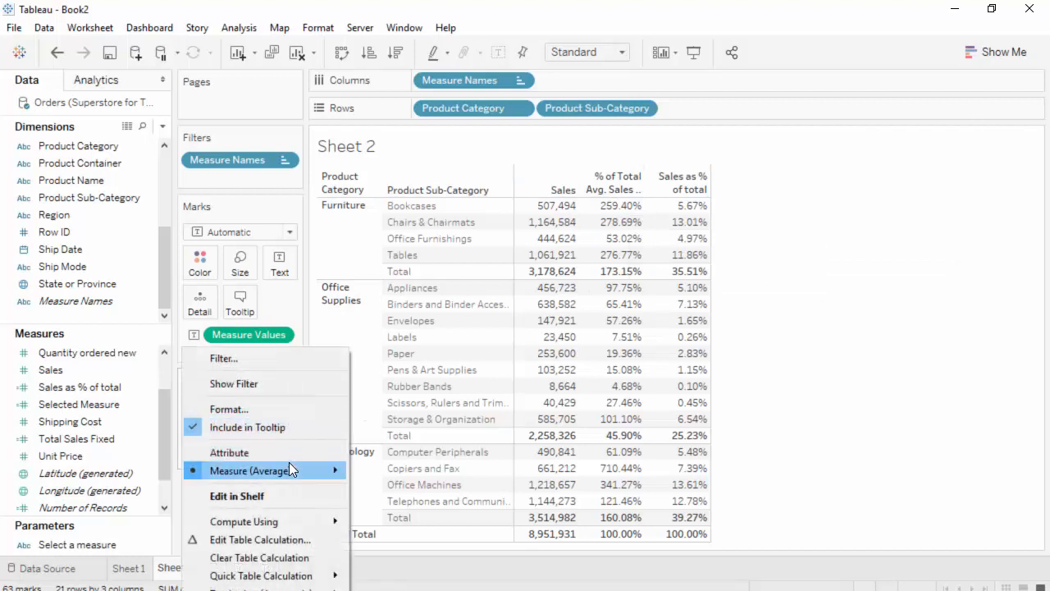
mouse_move(288, 470)
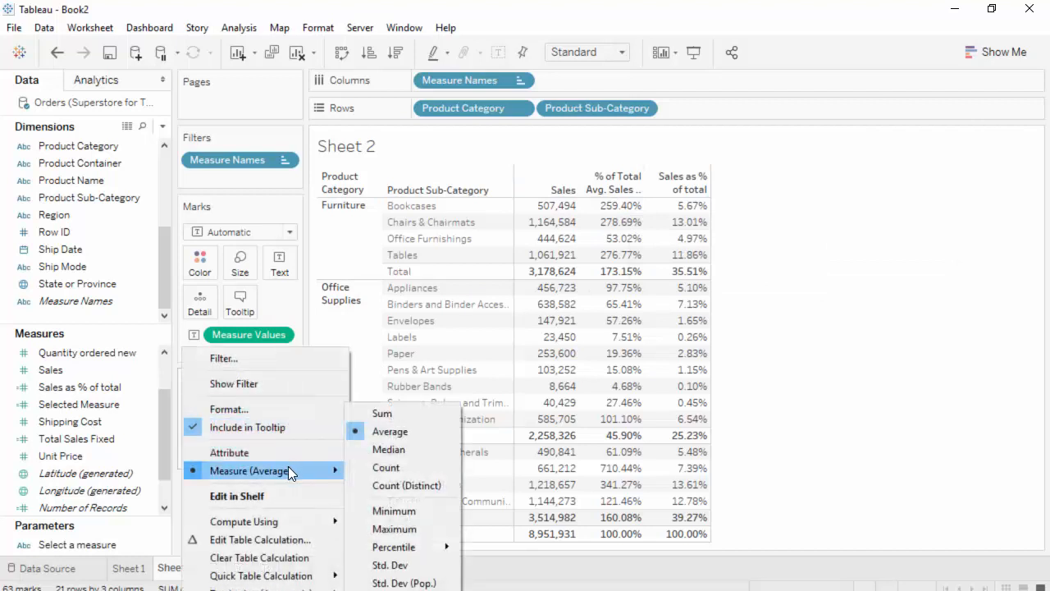
click(396, 413)
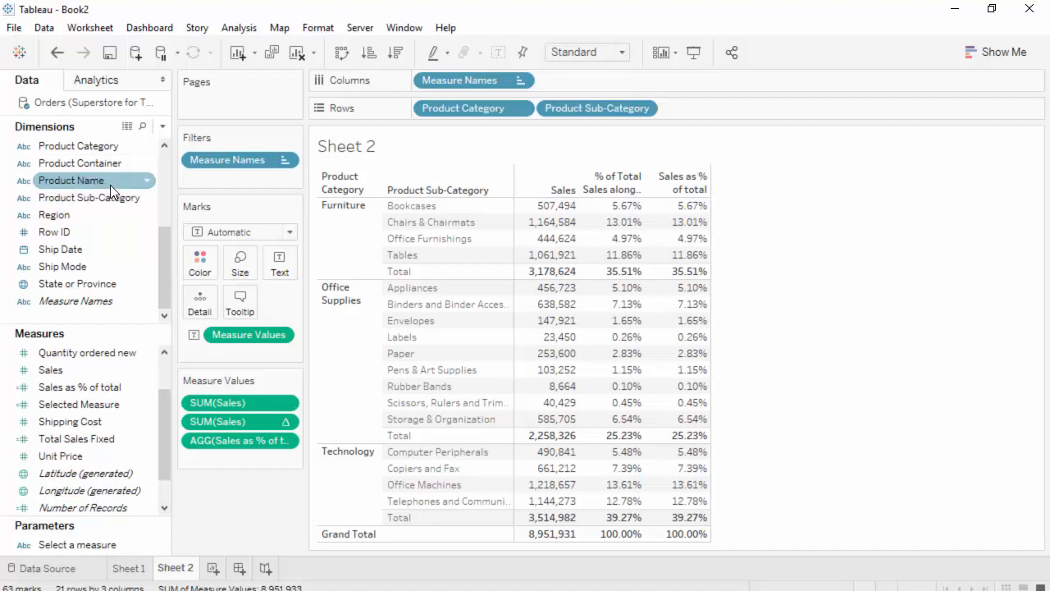
Filter the table by Order Priority, keeping only Critical and High.
drag(161, 228, 164, 176)
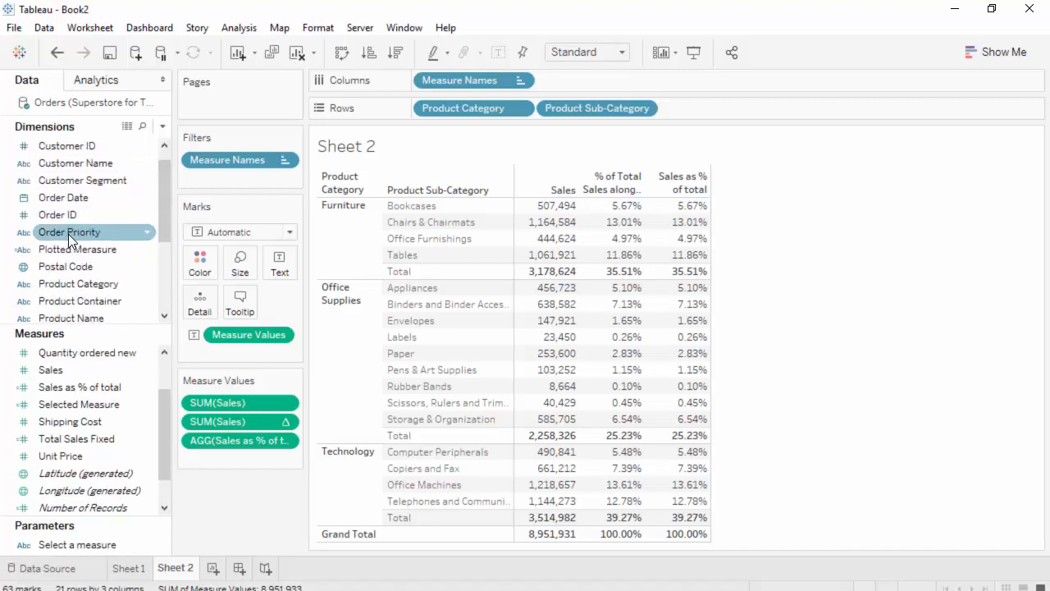
drag(68, 234, 220, 176)
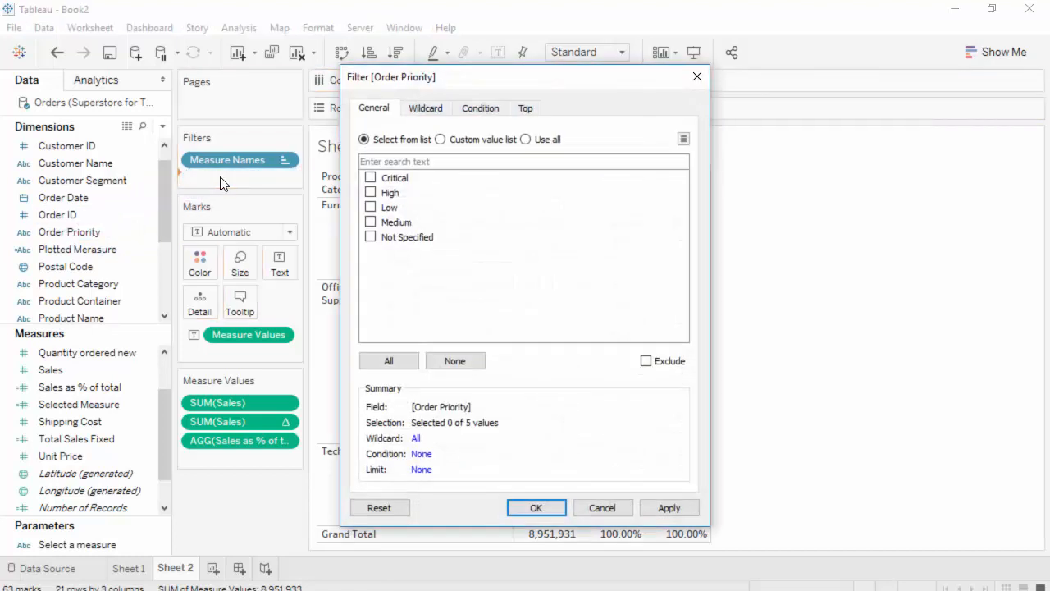
click(370, 177)
click(370, 193)
click(536, 508)
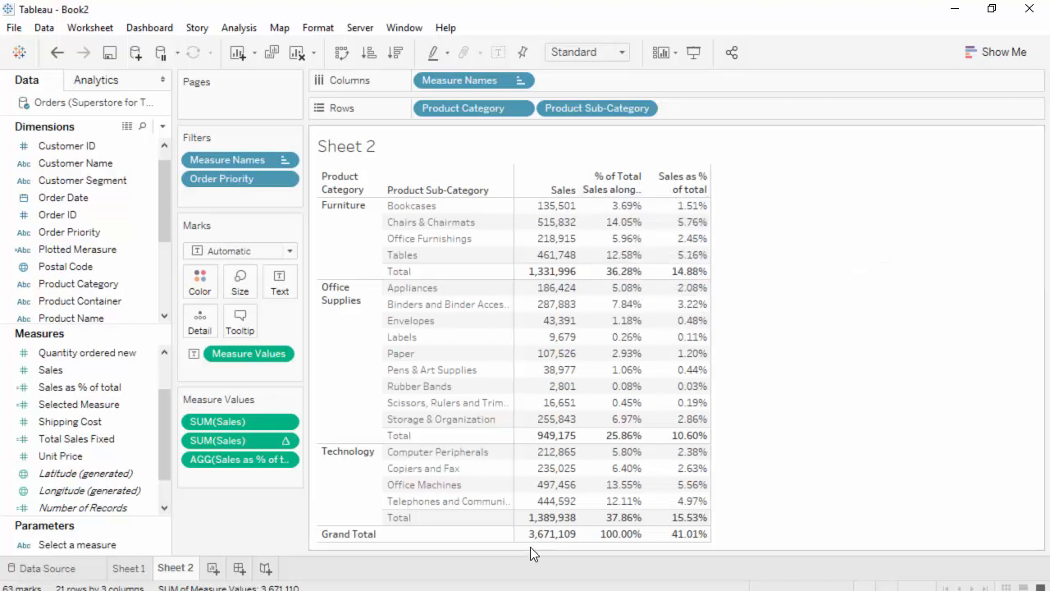
mouse_move(549, 546)
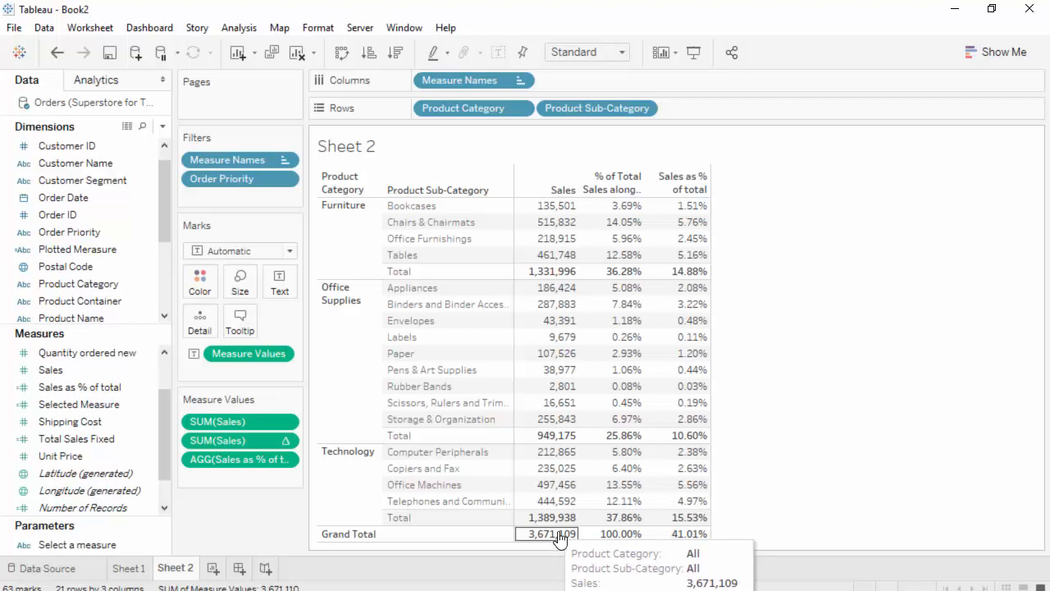
mouse_move(686, 257)
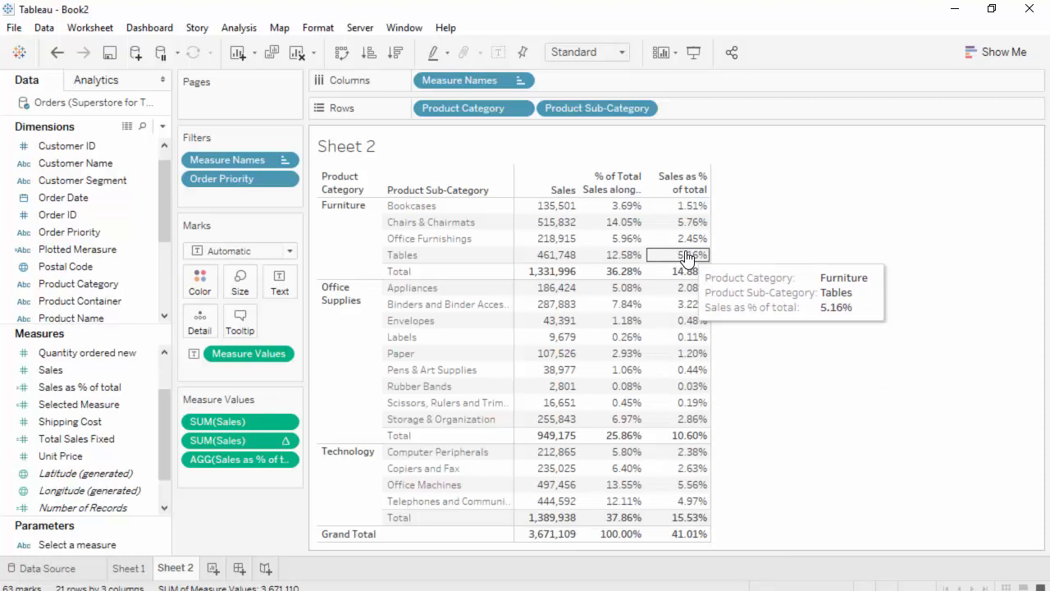